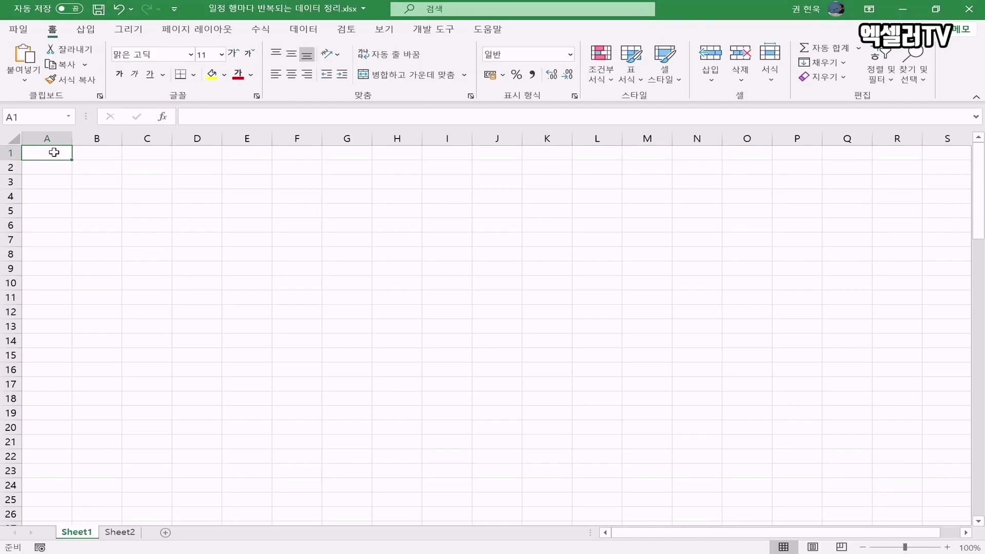
Enter the numbers 1, 2 and 3 in cells A1 to A3
text(1)
key(Return)
text(2)
key(Return)
text(3)
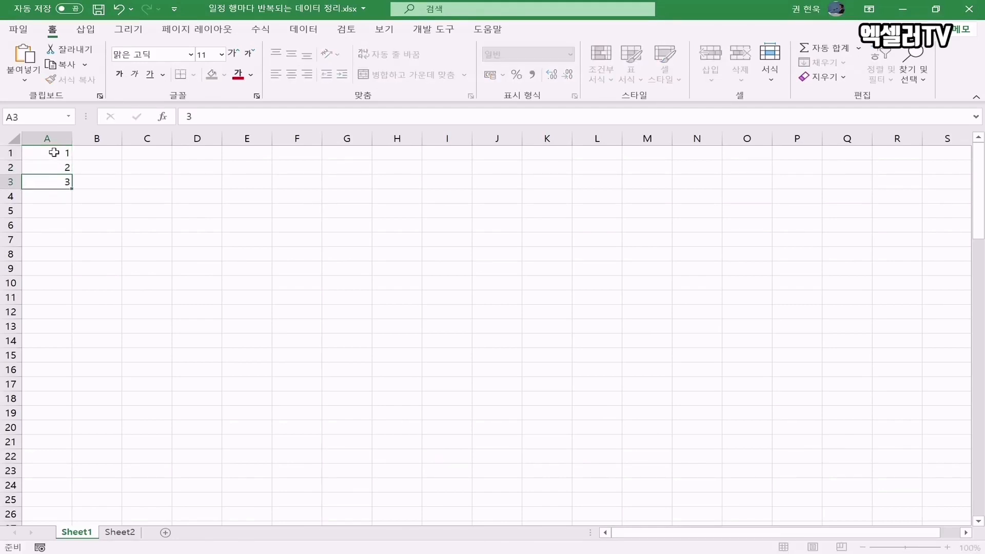
key(Return)
Extend the number series from A1:A3 down column A to 100 in row 100
drag(54, 153, 54, 180)
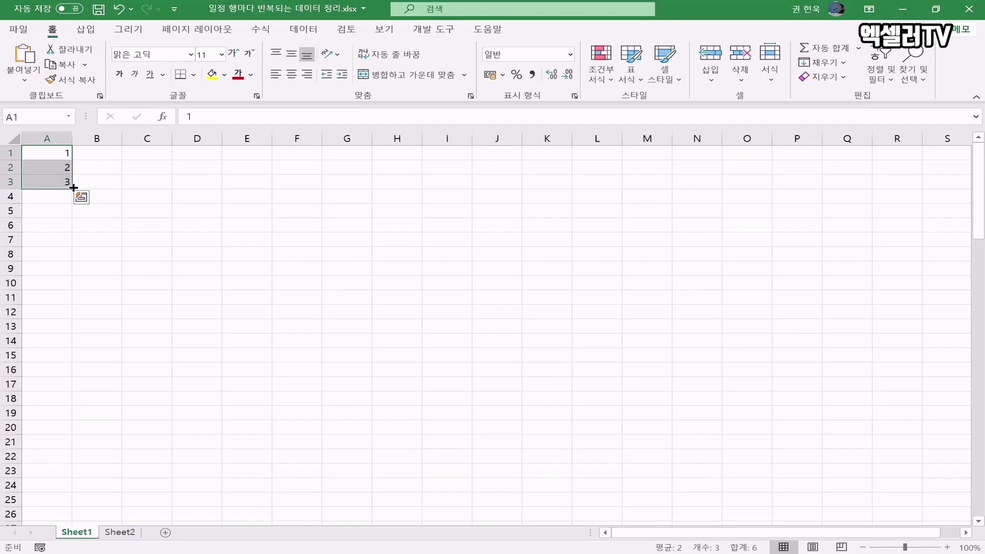
drag(73, 187, 31, 495)
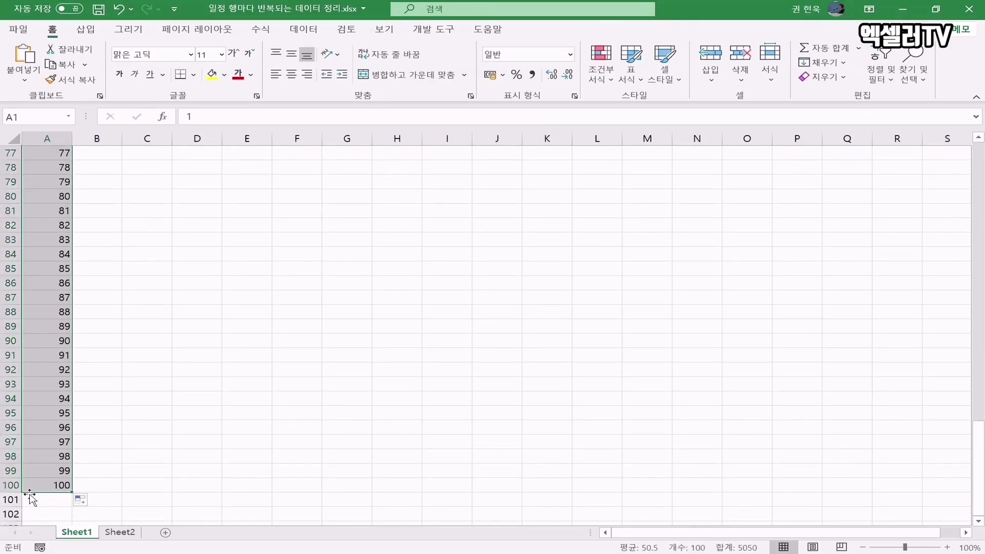
scroll(43, 480, up, 20)
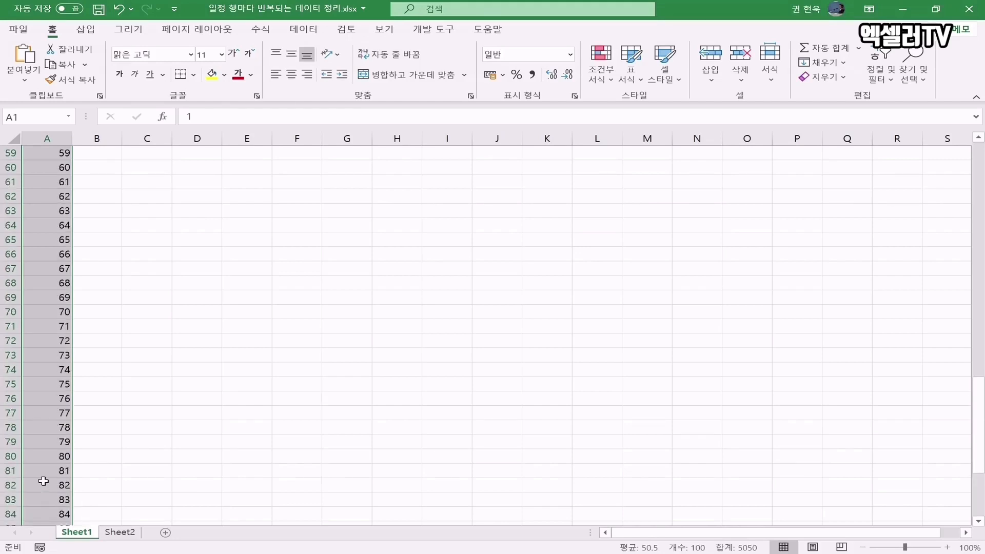
scroll(43, 481, up, 1)
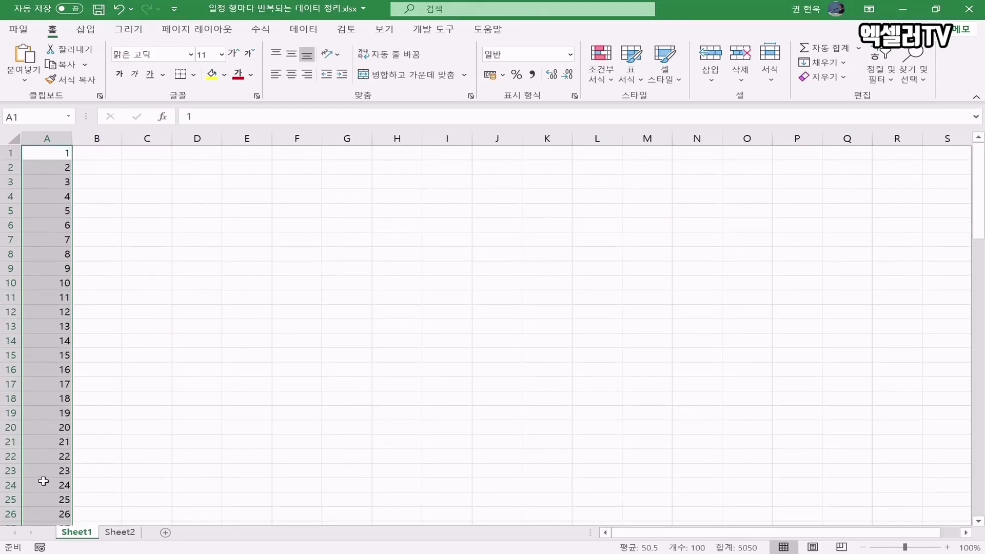
Enter the formula =ROW() in cell B1
click(100, 156)
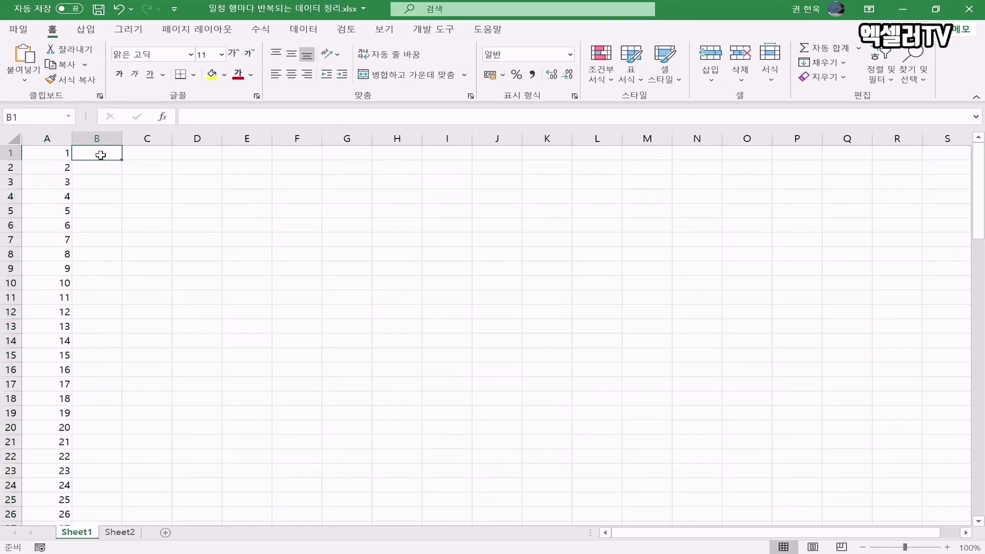
text(=row)
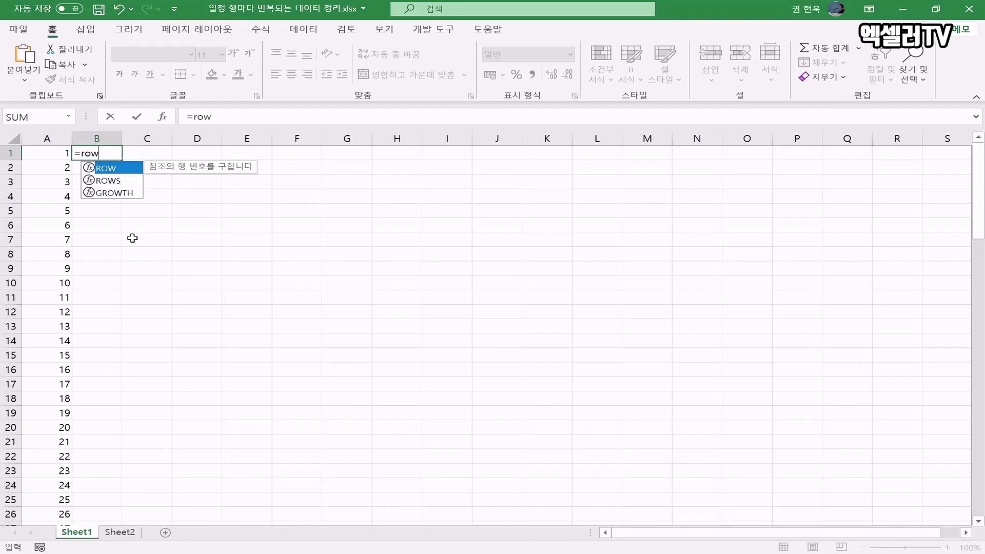
text(()
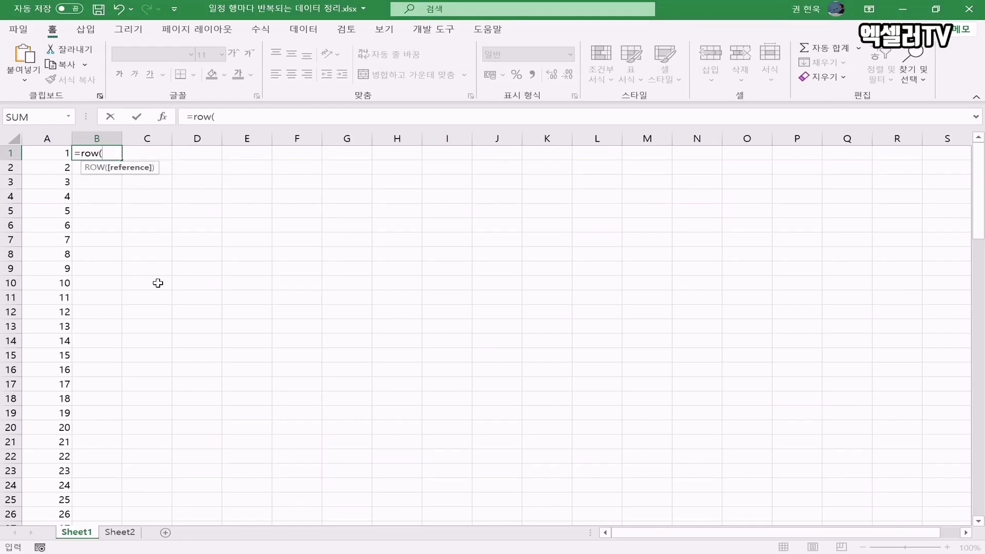
text())
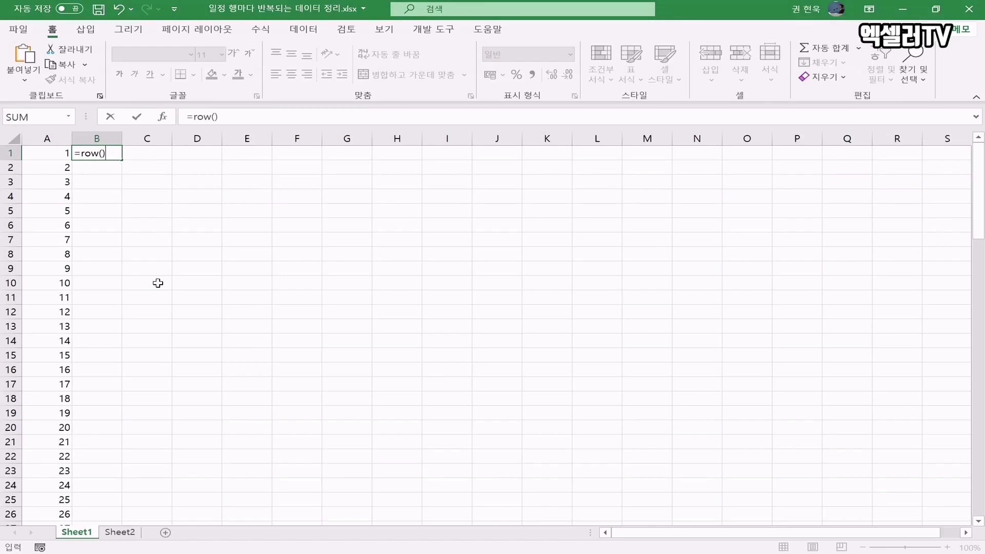
key(Return)
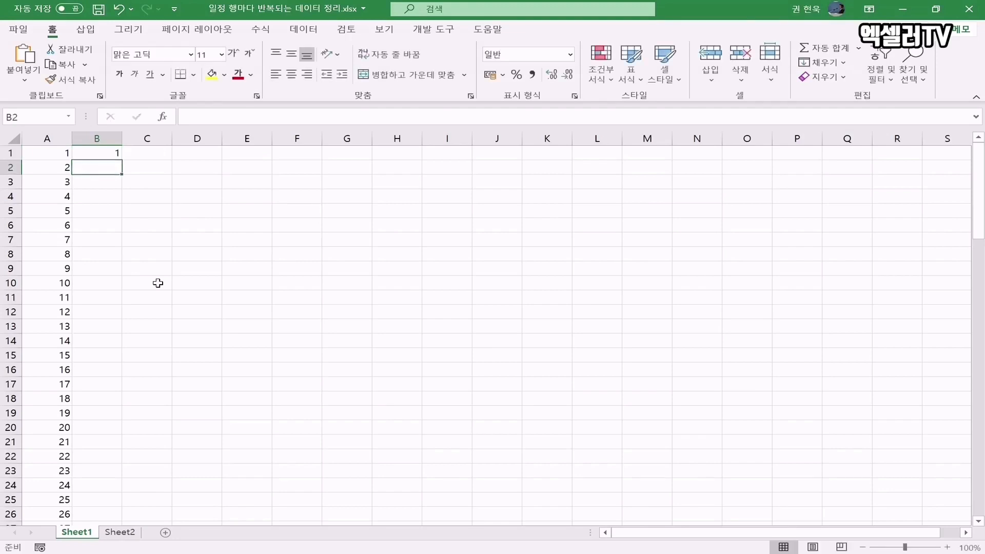
Fill the ROW formula from B1 down column B to row 100
click(99, 152)
drag(121, 162, 97, 502)
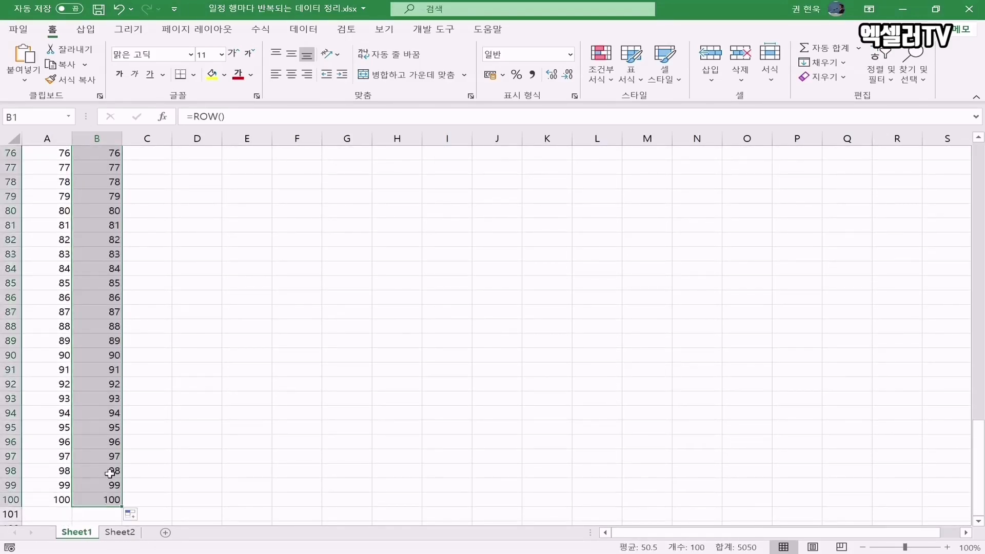
scroll(110, 471, up, 7)
scroll(110, 471, up, 18)
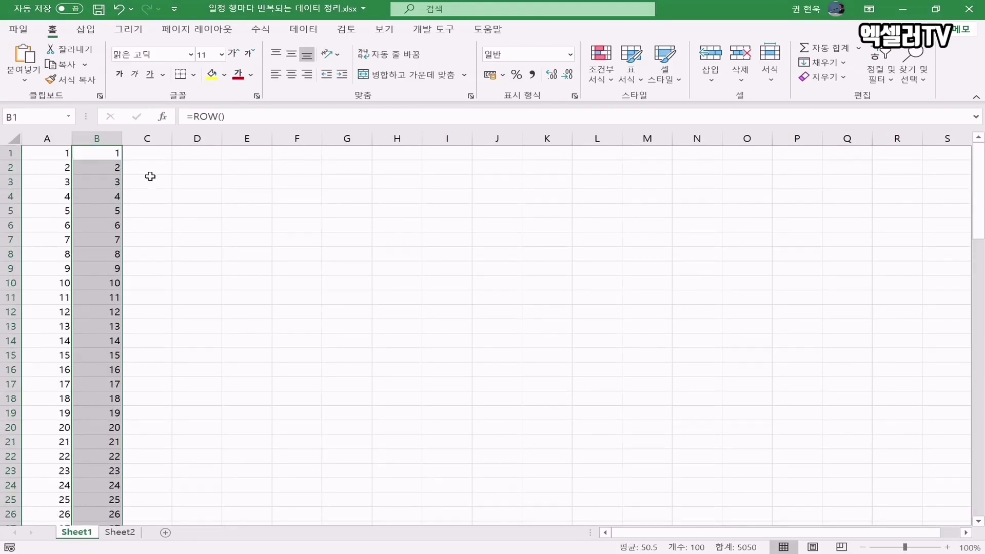
Handwrite the syntax SEQUENCE(행, 열, 시작, STEP) in ink across the empty cells around I17 to R18, marking the last three arguments as 옵션
click(150, 154)
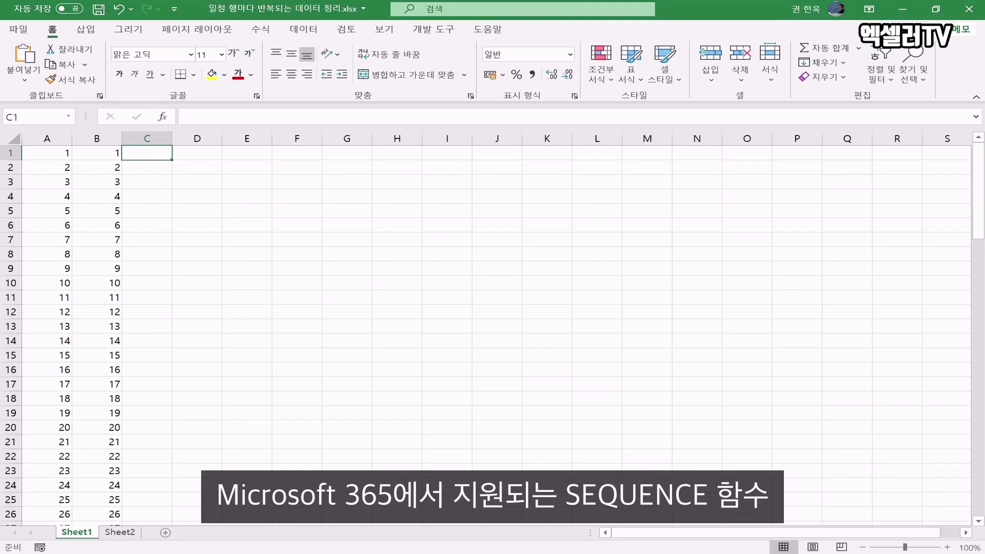
drag(443, 389, 424, 415)
mouse_move(443, 395)
mouse_down()
mouse_move(464, 390)
mouse_move(473, 411)
mouse_up()
drag(458, 403, 504, 401)
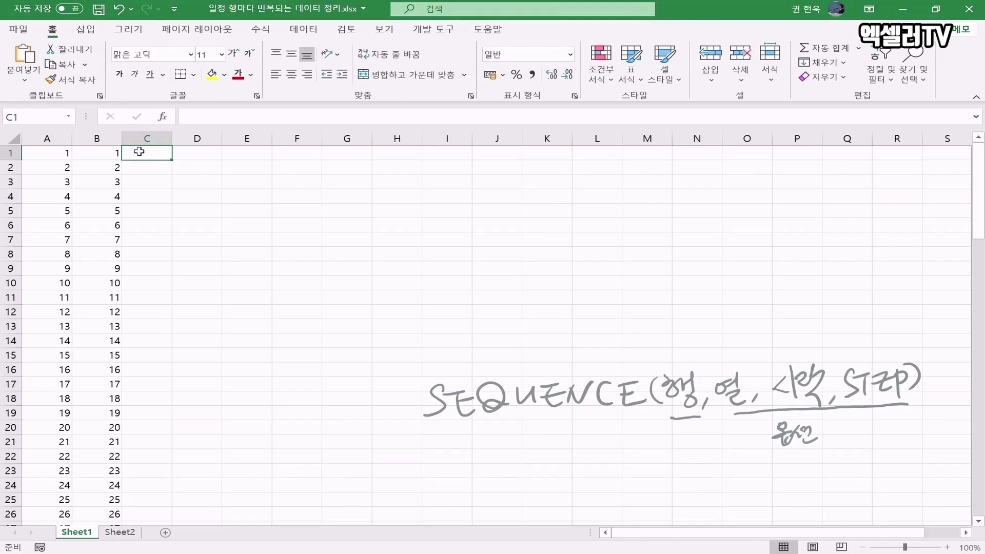
Enter the formula =SEQUENCE(100) in cell C1
text(=se)
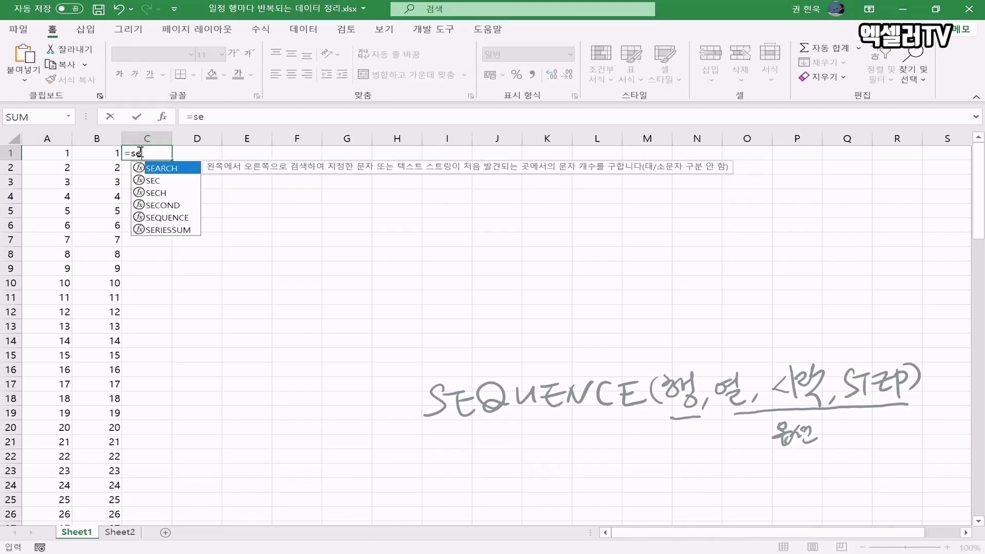
text(quence)
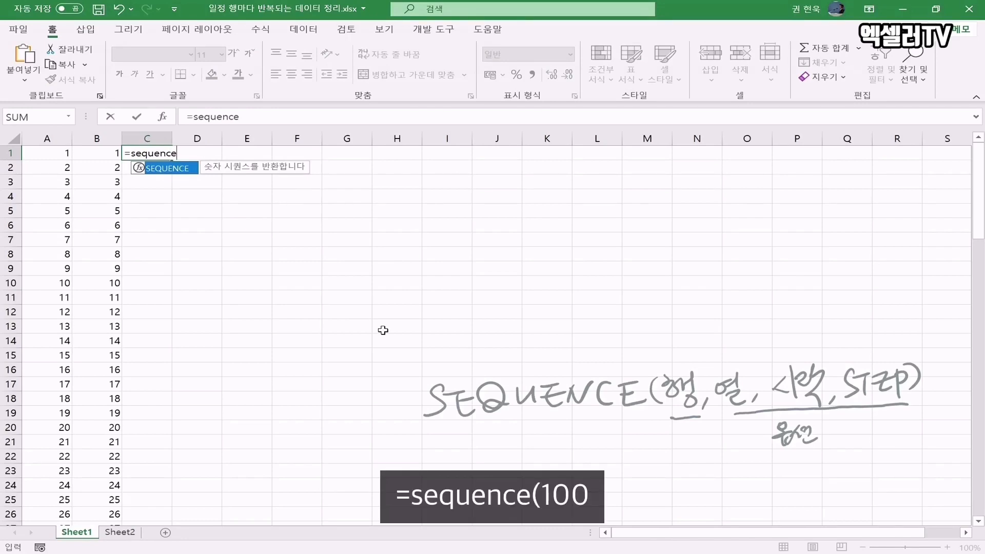
text(()
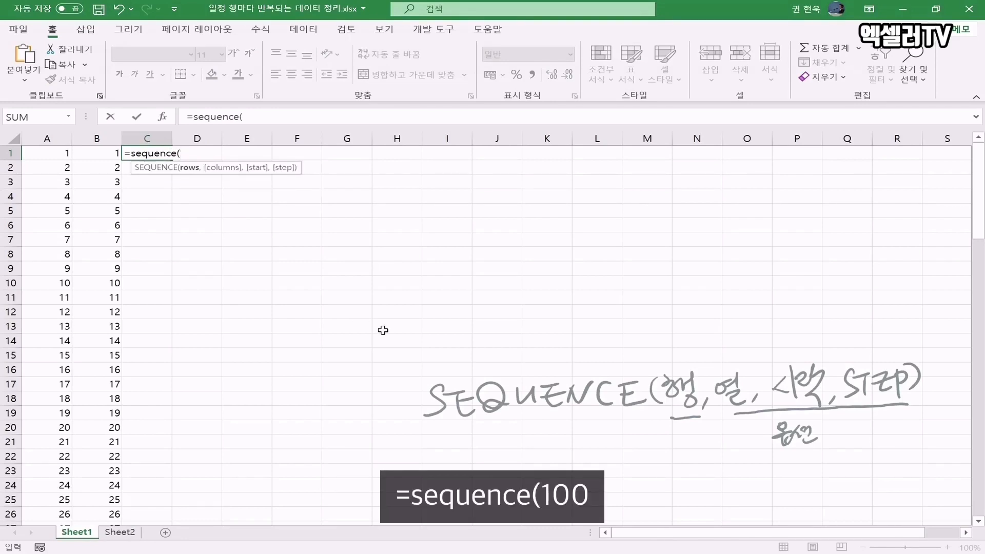
text(100)
key(Return)
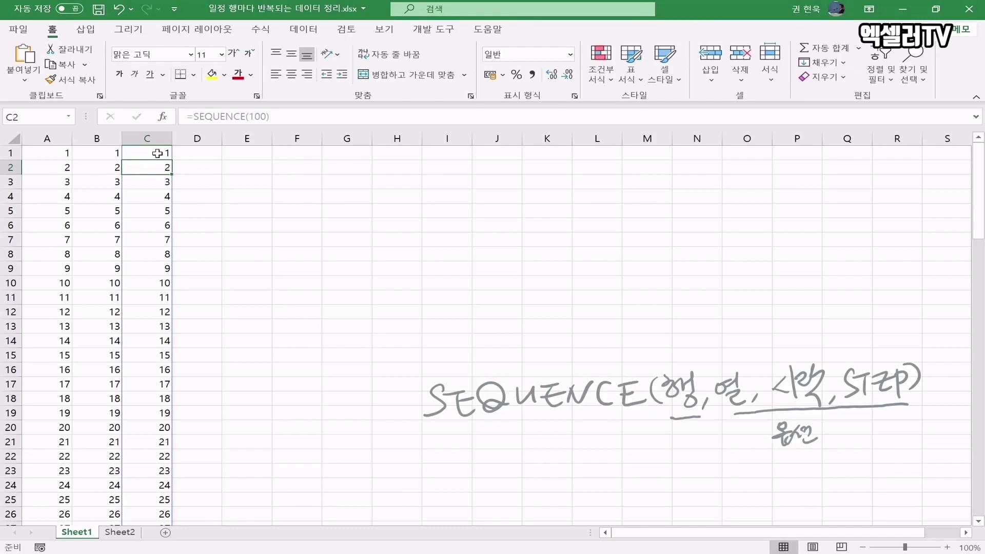
Examine the array in column C down to row 100 and compare the formula in C1 with those in C5, C7 and C11
scroll(159, 205, down, 7)
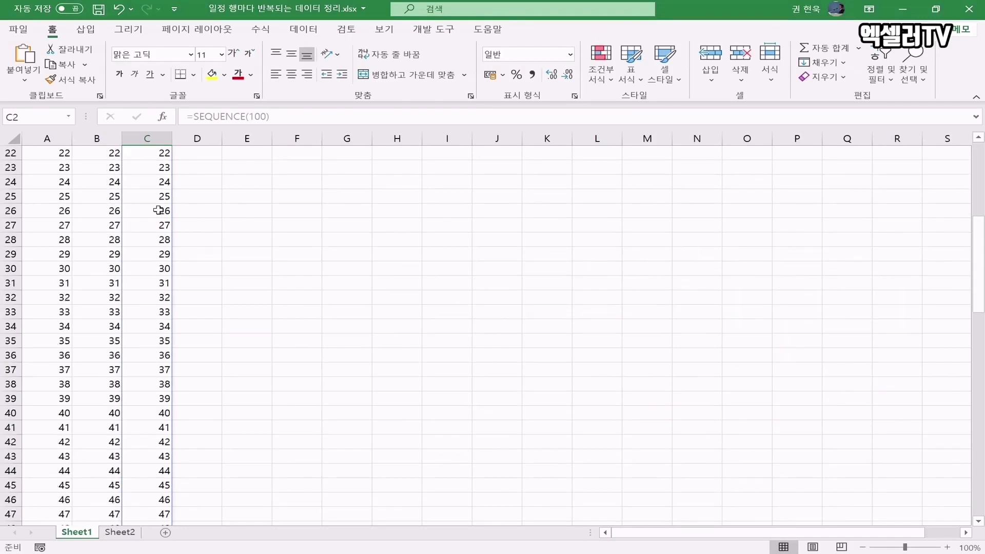
scroll(158, 211, down, 20)
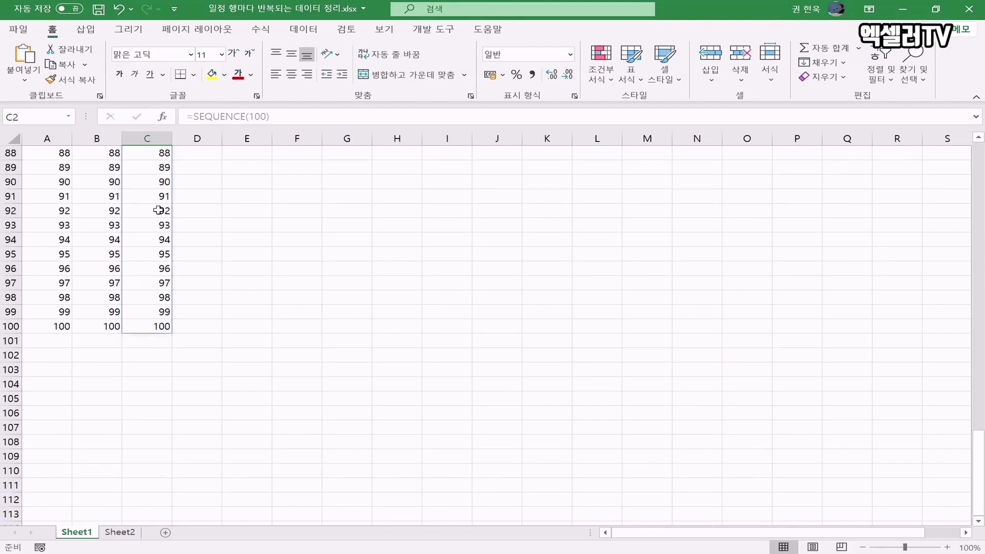
scroll(158, 210, up, 20)
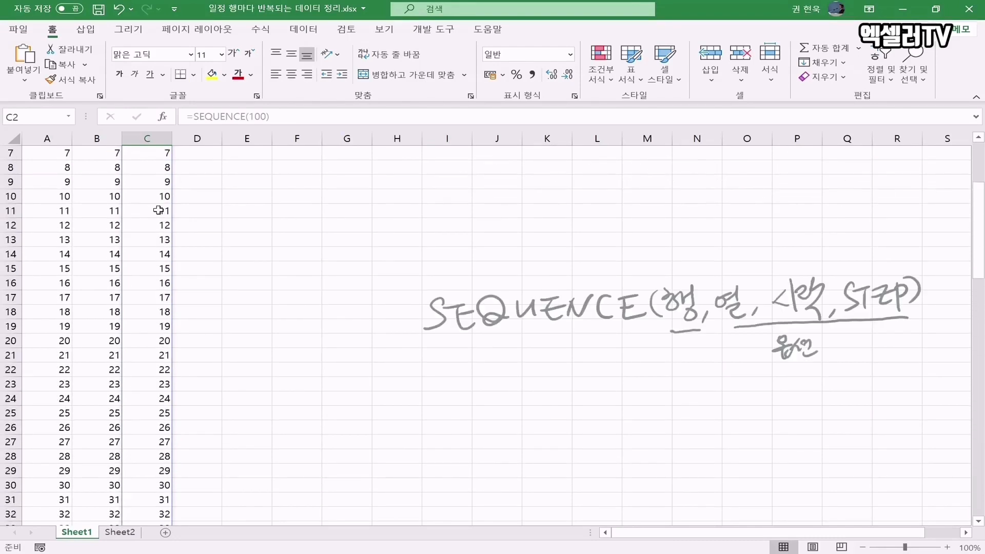
scroll(159, 210, up, 2)
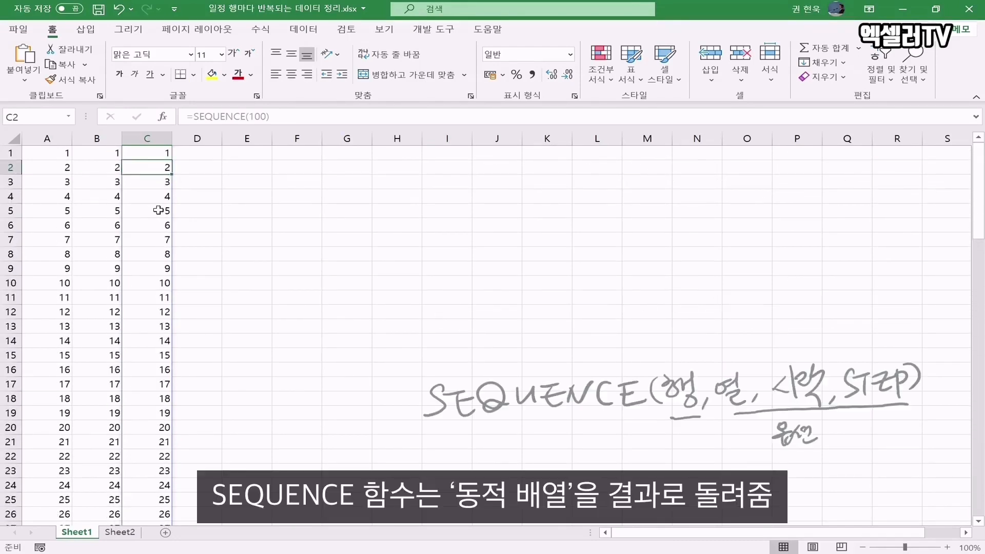
click(149, 151)
click(157, 210)
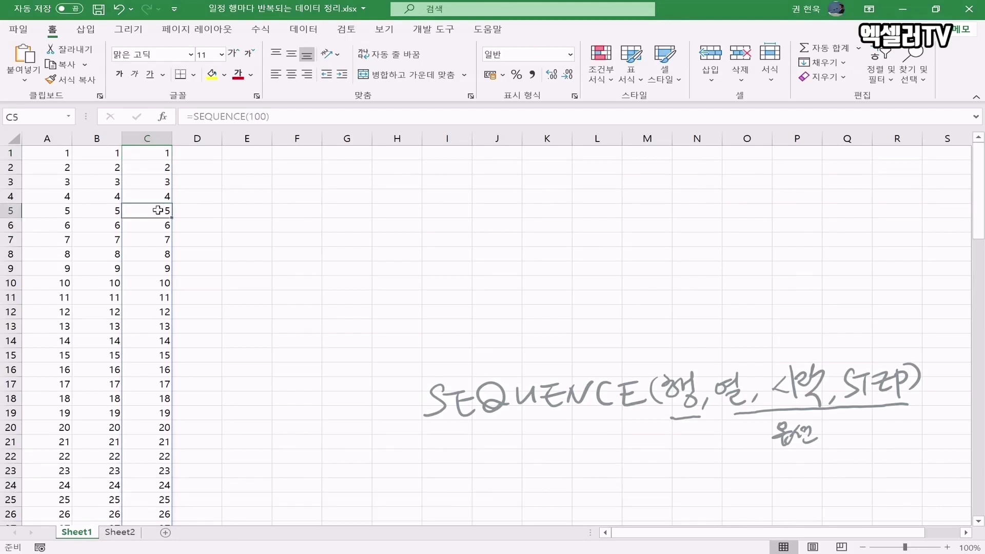
click(136, 155)
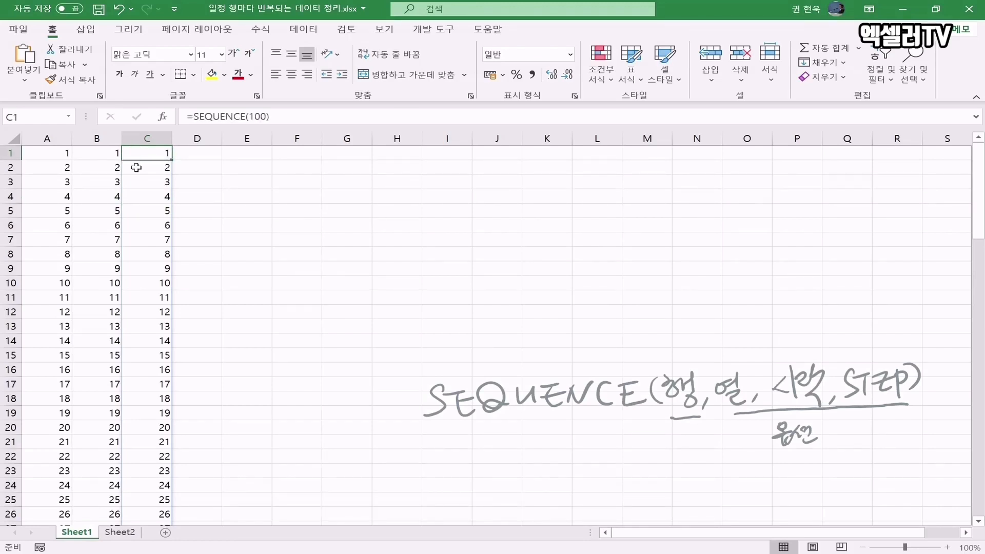
click(157, 243)
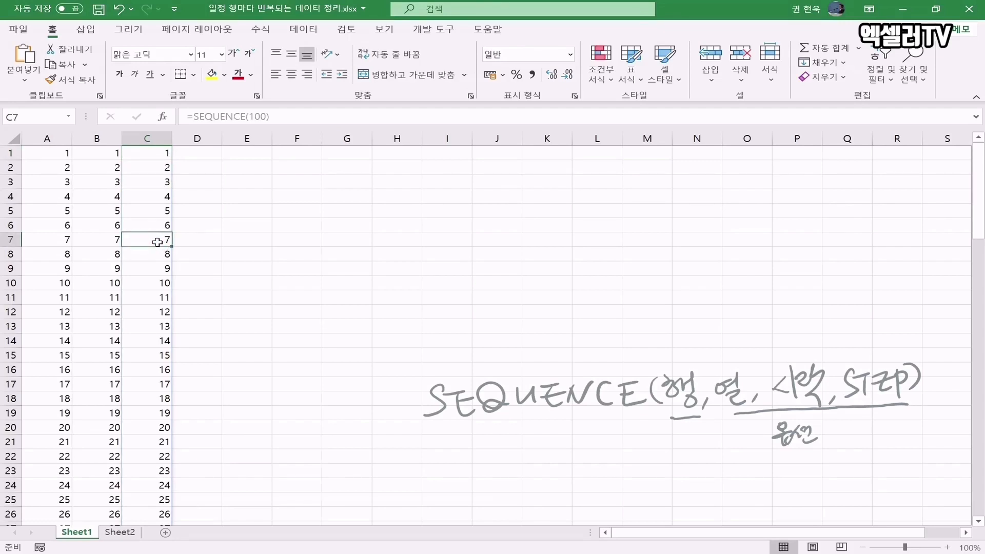
click(158, 293)
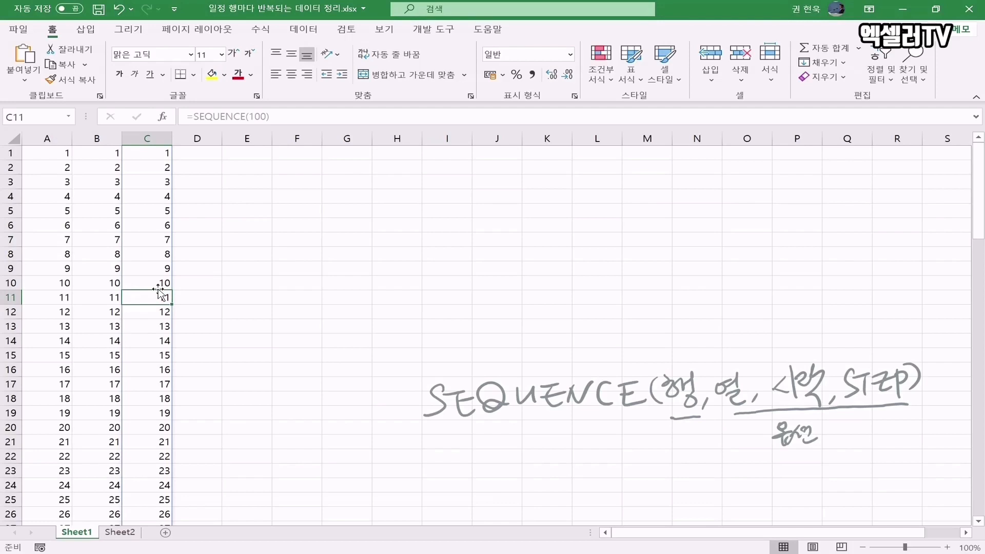
Delete the SEQUENCE formula in C1 and undo the deletion
click(148, 152)
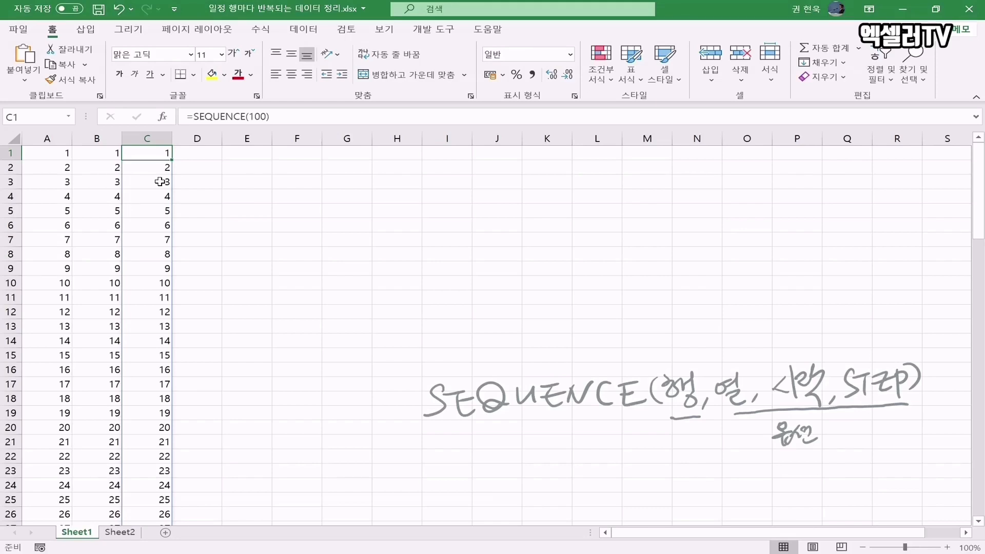
key(Delete)
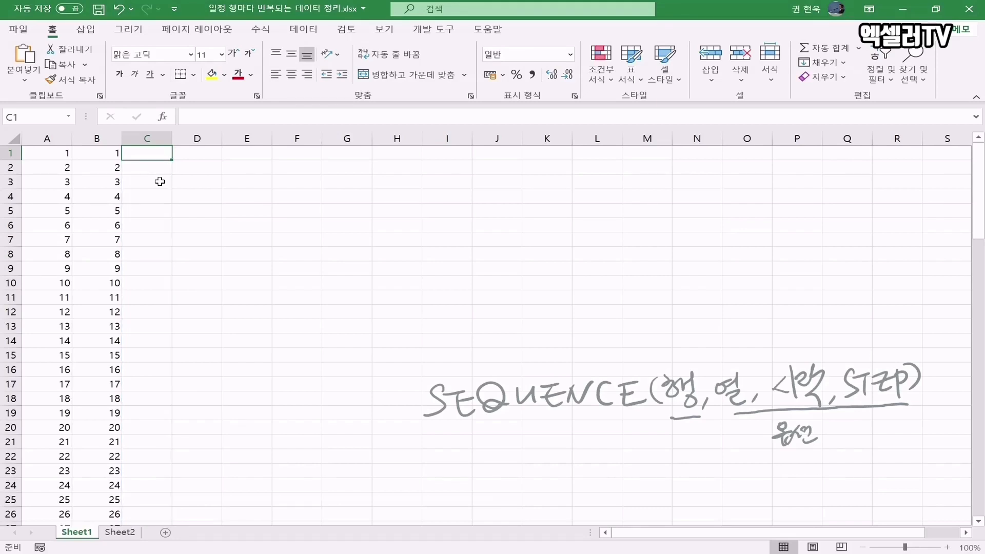
key(ctrl+z)
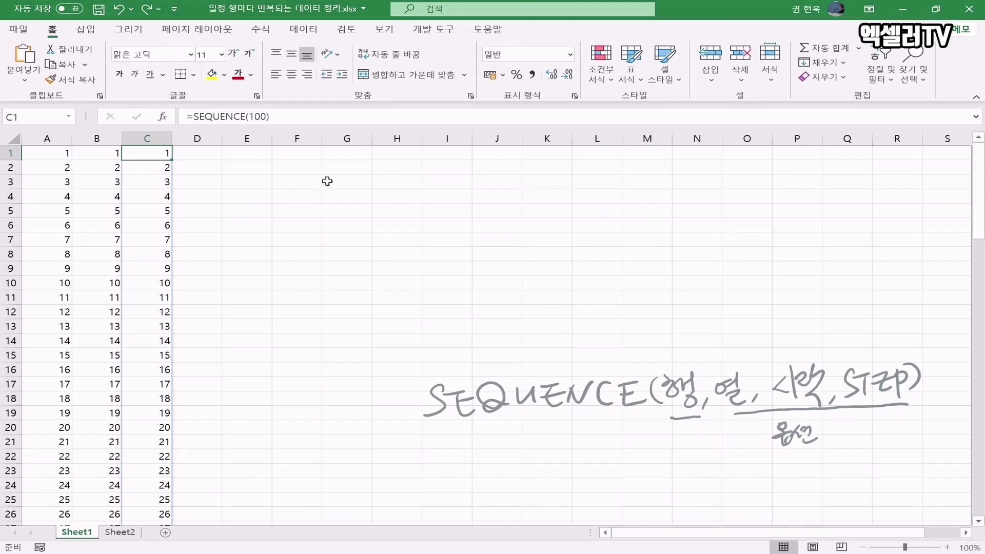
Enter the formula =SEQUENCE(10,10,1,2) in cell E1 to generate a 10 by 10 grid of odd numbers
click(259, 154)
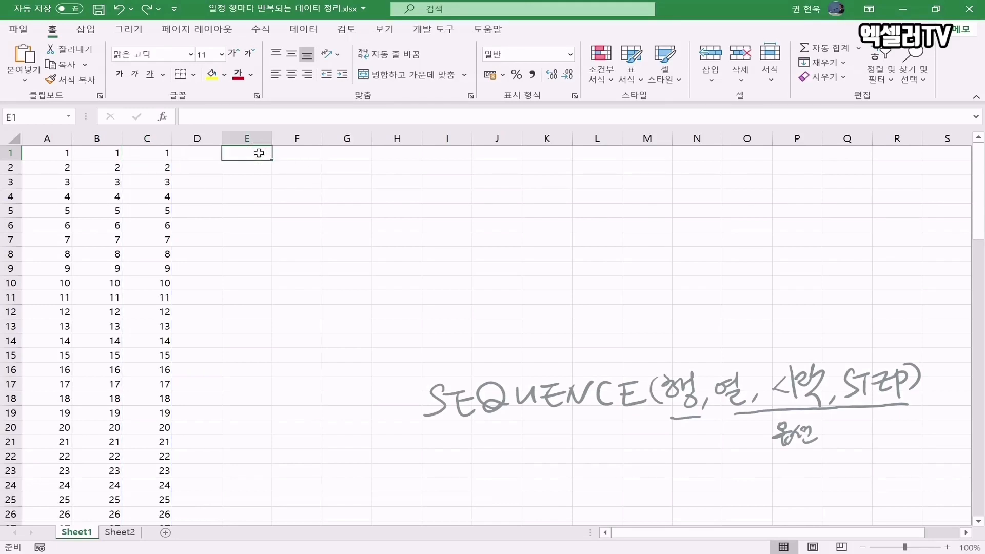
text(=)
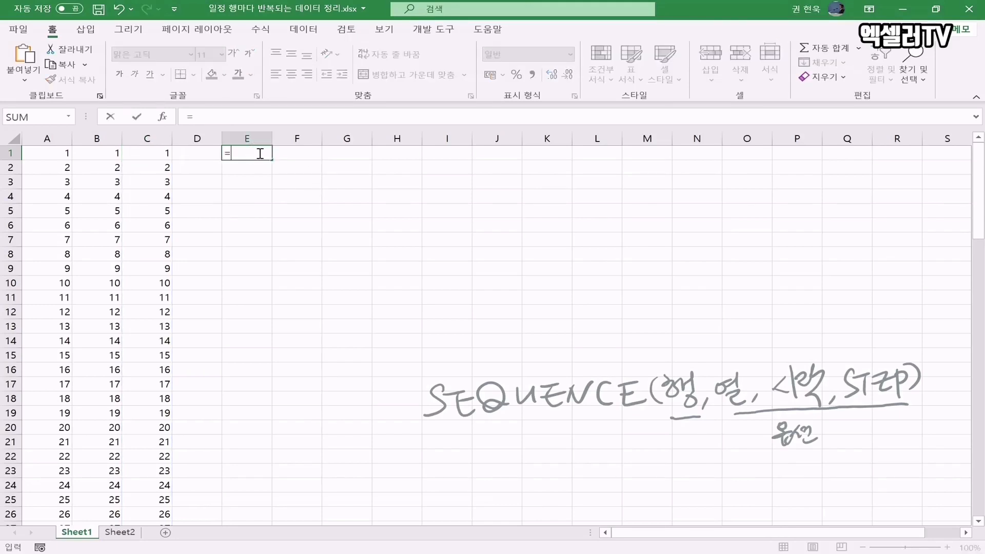
text(sequence()
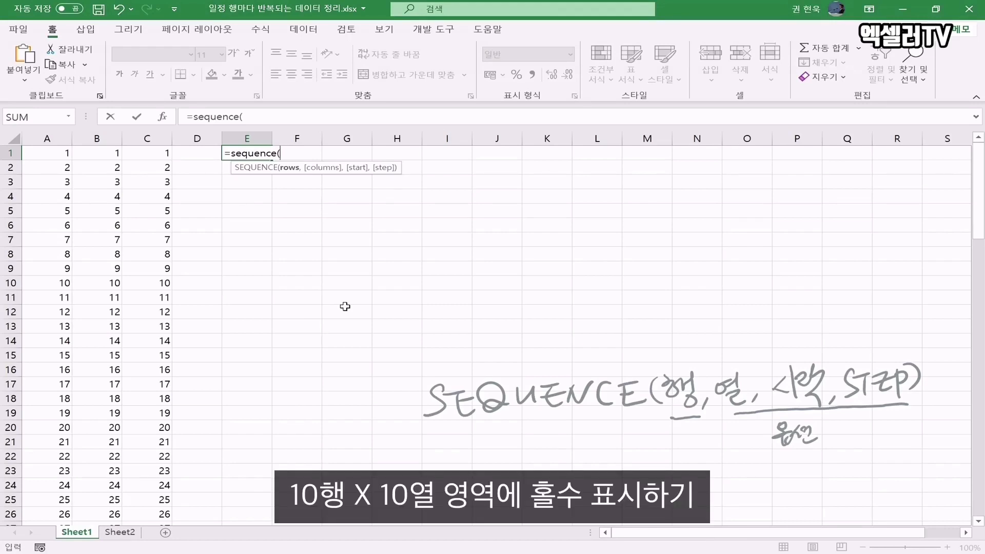
text(10,)
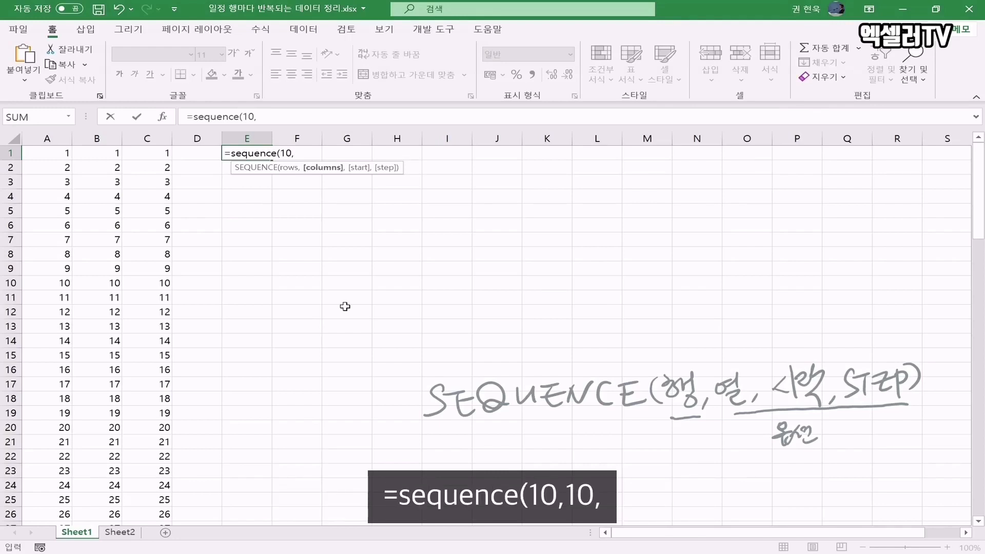
text(10,1)
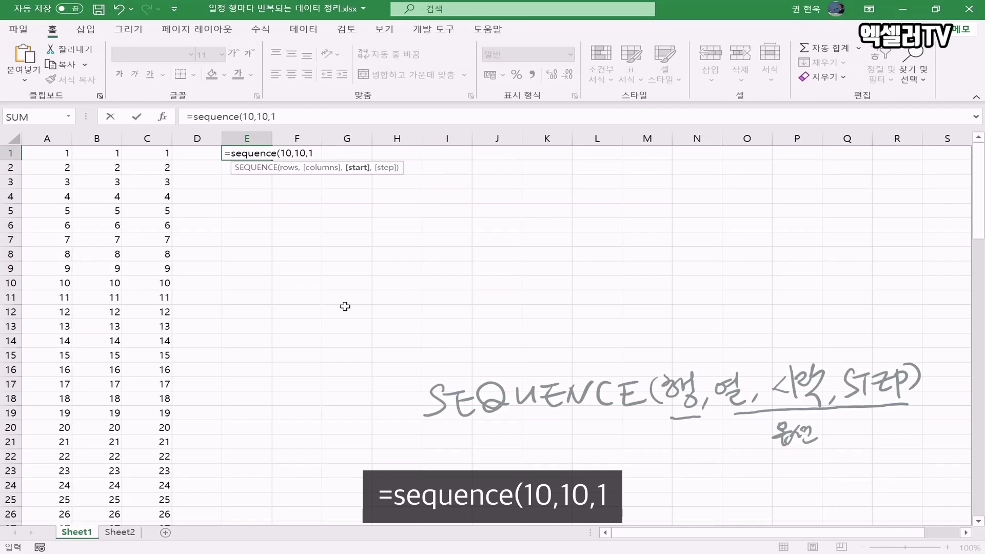
text(,)
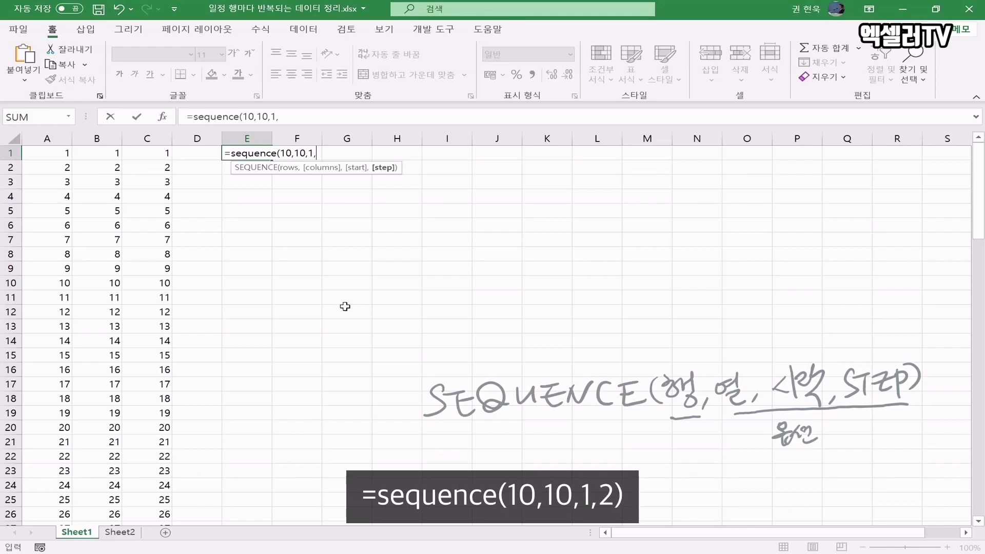
text(2))
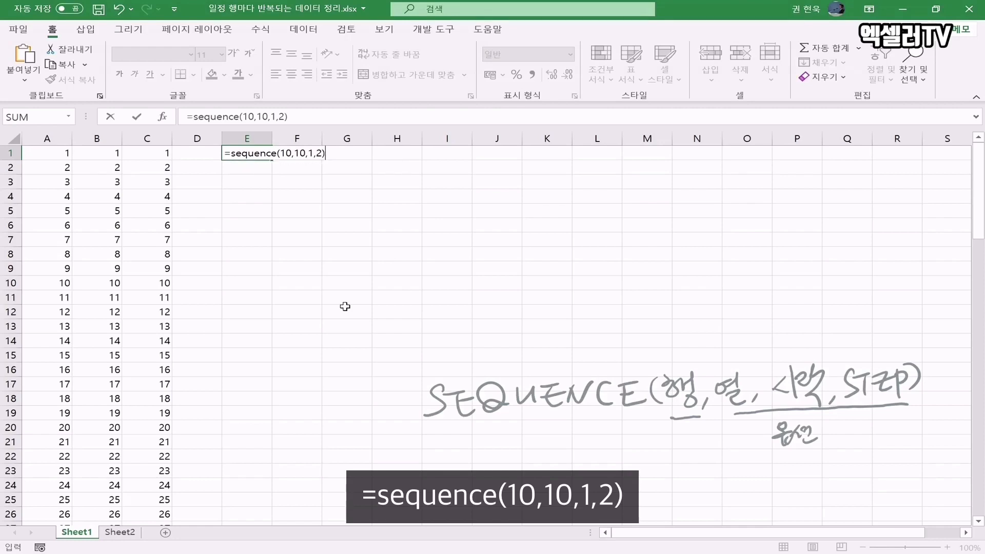
key(Return)
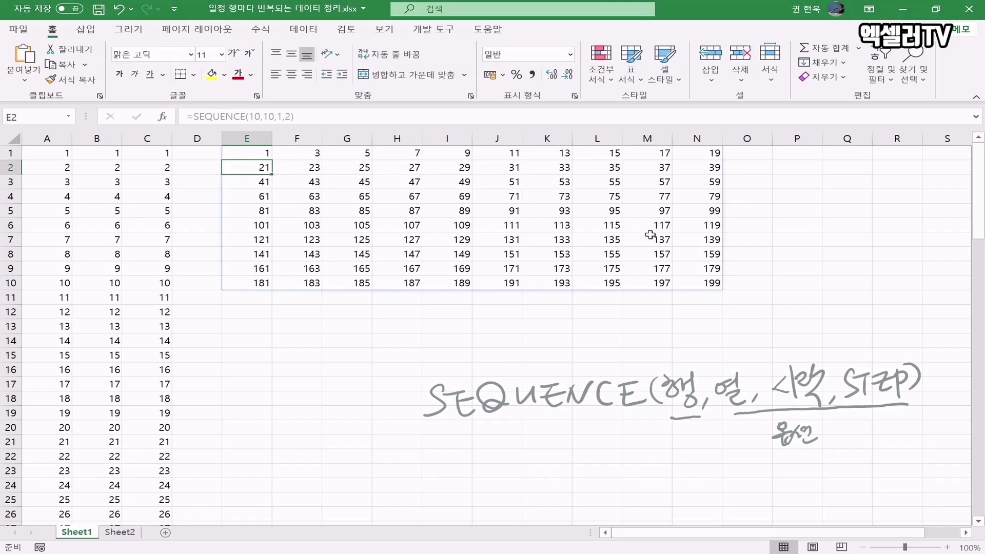
Change the start argument of the SEQUENCE formula in E1 to 2 so the grid lists even numbers
click(251, 154)
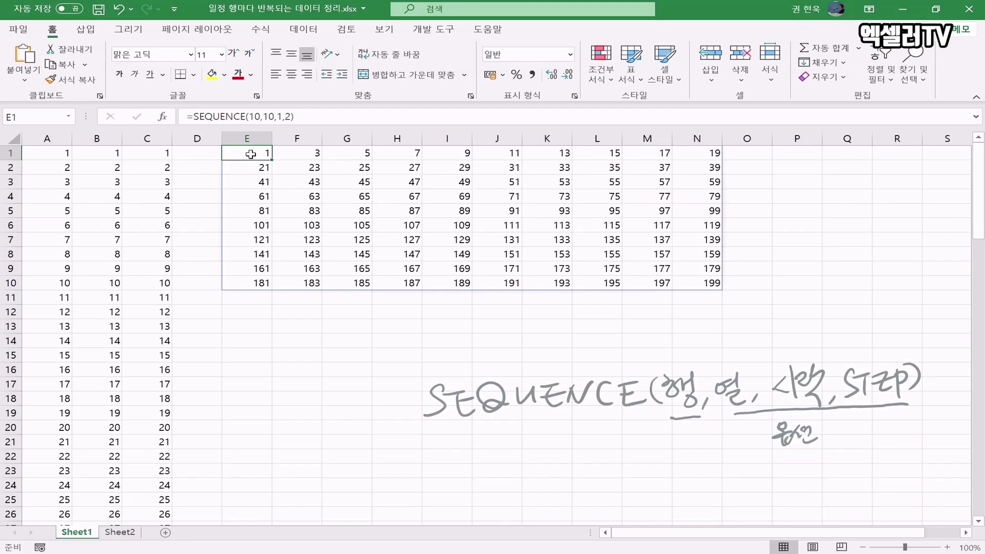
click(278, 117)
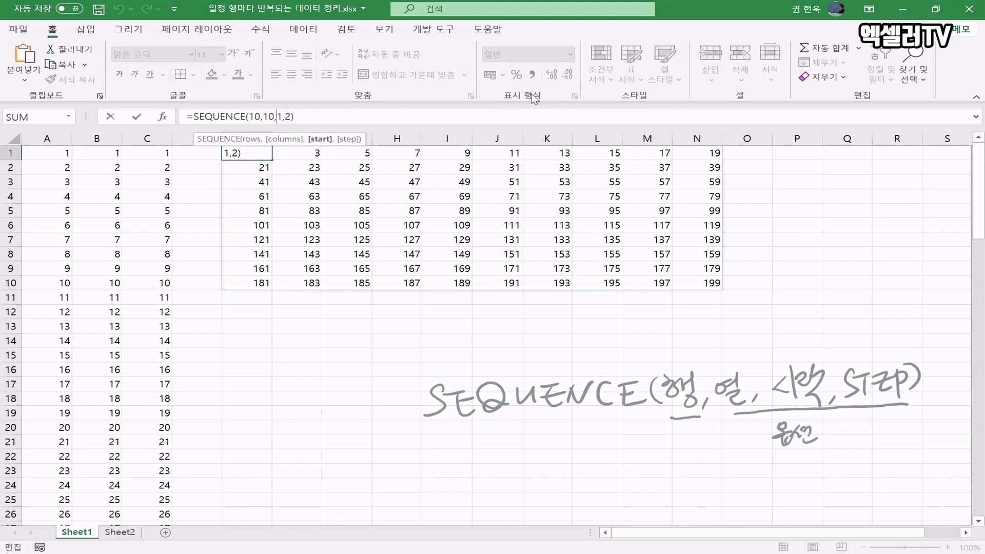
key(shift+Right)
text(2)
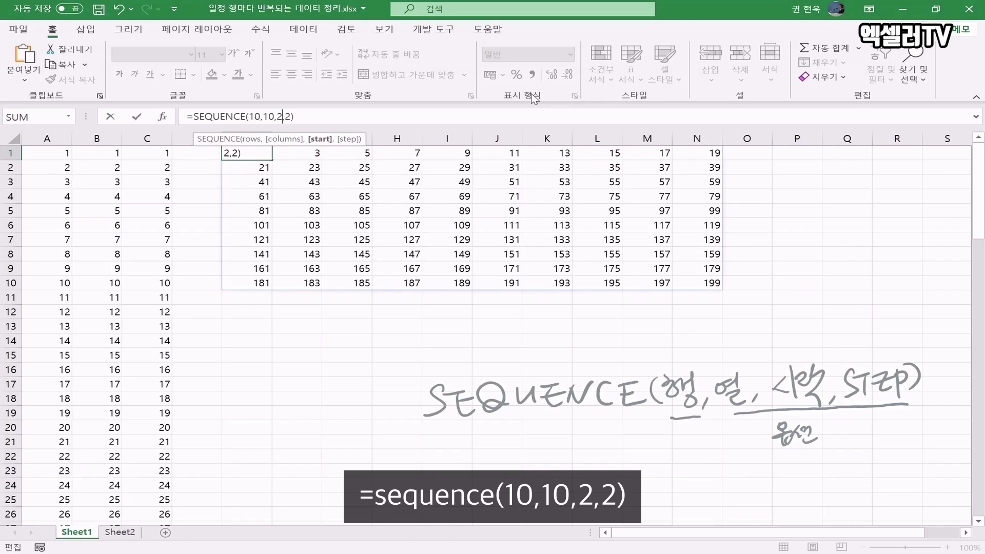
key(Right)
key(End)
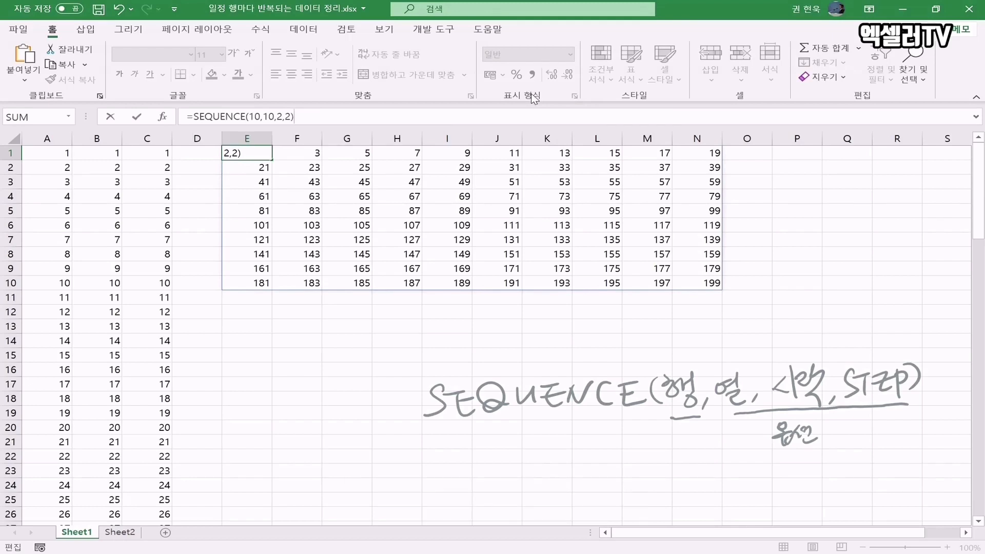
key(Return)
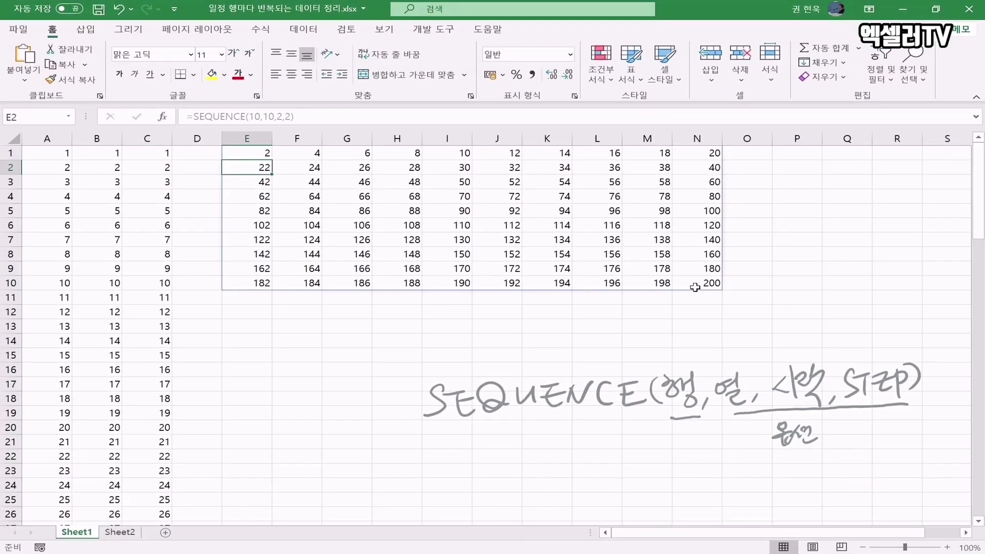
Switch to Sheet2 and draw ink lines under rows 3, 6, 9 and 12 to separate the team blocks
click(121, 532)
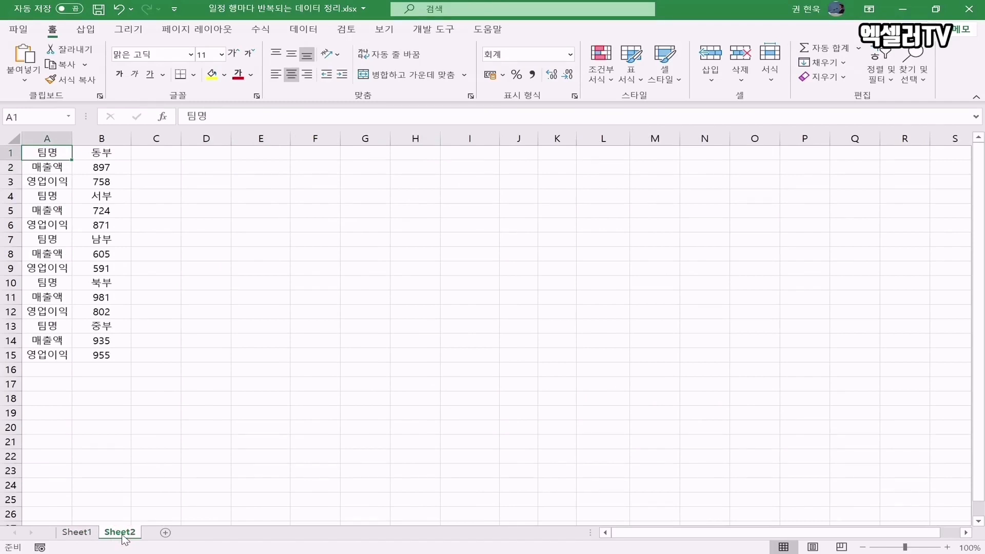
key(alt+j)
key(i)
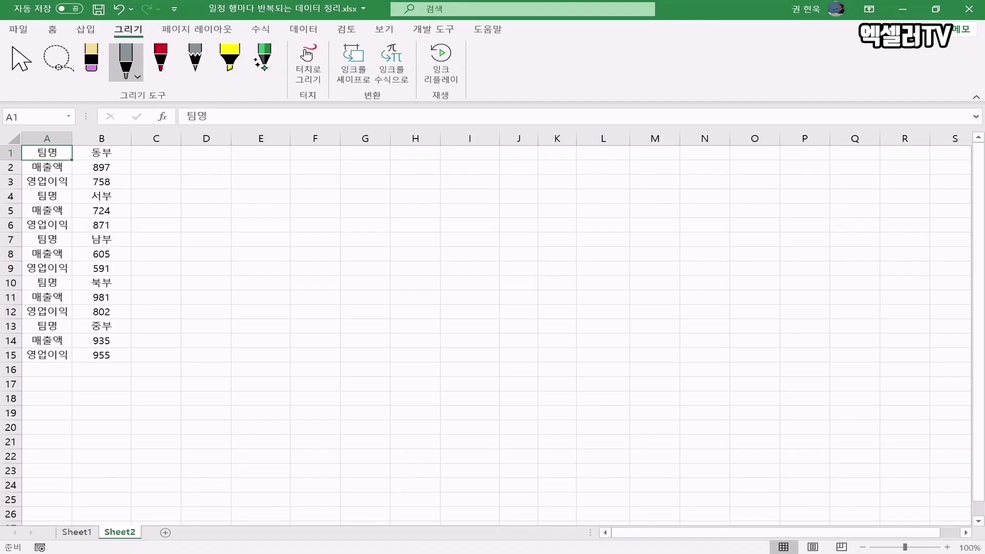
drag(23, 188, 158, 188)
drag(24, 235, 171, 233)
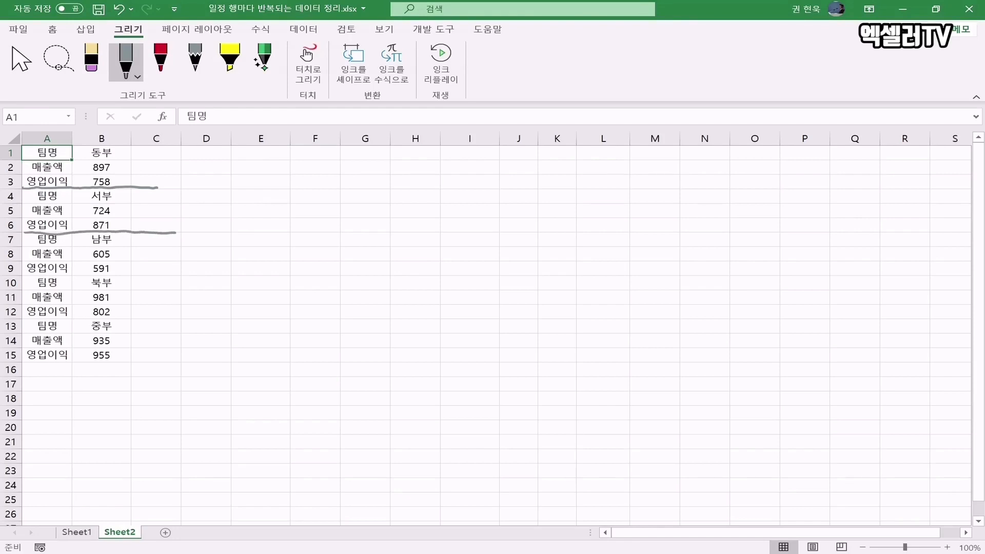
drag(26, 275, 179, 274)
drag(26, 320, 180, 319)
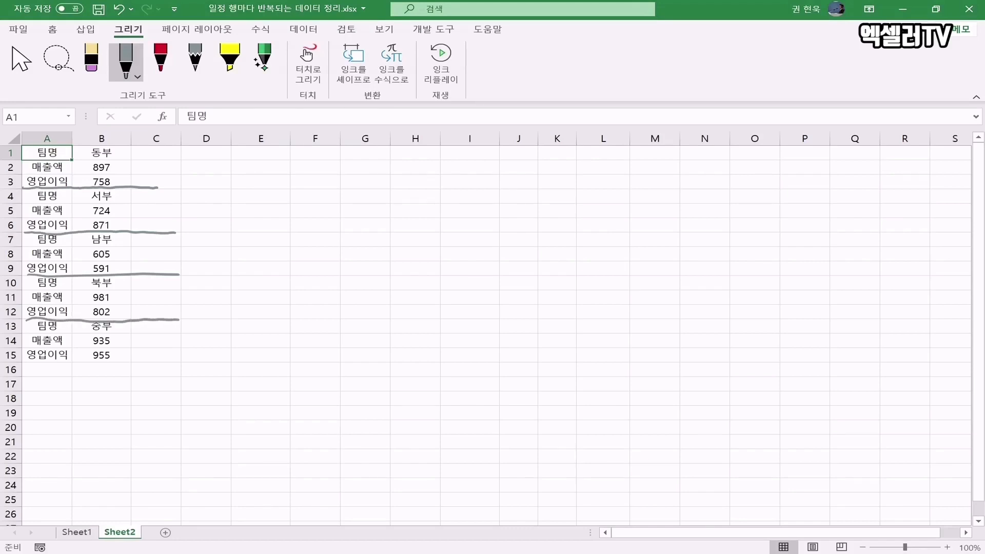
Handwrite in ink an arrow and the target layout across columns E to G: headings 팀명, 매출액, 영업이익 above the row 동부, 897, 758
mouse_move(168, 177)
mouse_down()
mouse_move(195, 178)
mouse_move(179, 188)
mouse_up()
mouse_move(237, 161)
mouse_down()
mouse_move(251, 169)
mouse_move(313, 157)
mouse_move(326, 180)
mouse_move(356, 164)
mouse_move(378, 164)
mouse_move(382, 175)
mouse_up()
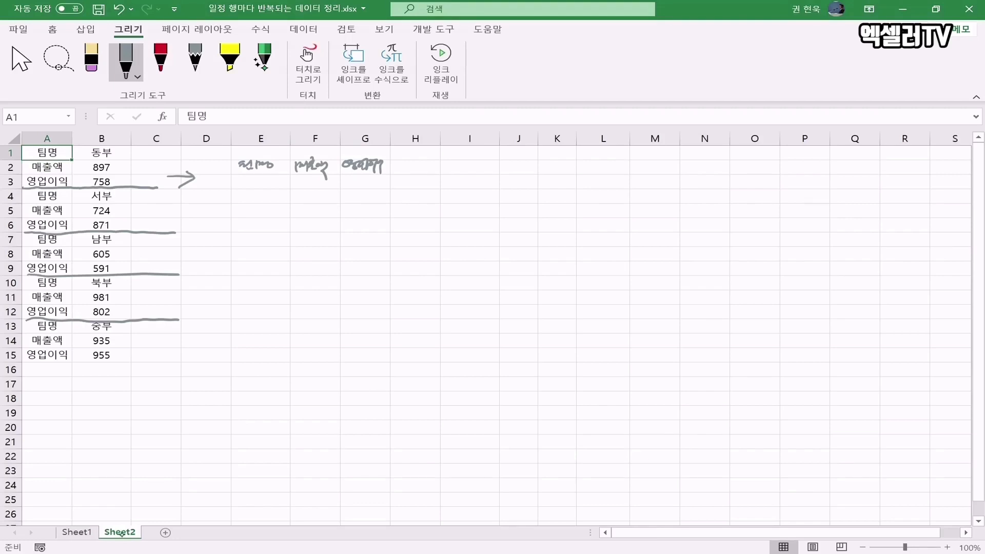
drag(240, 178, 248, 184)
drag(243, 184, 261, 181)
drag(249, 186, 313, 187)
mouse_move(317, 178)
mouse_down()
mouse_move(326, 179)
mouse_move(321, 190)
mouse_move(369, 187)
mouse_up()
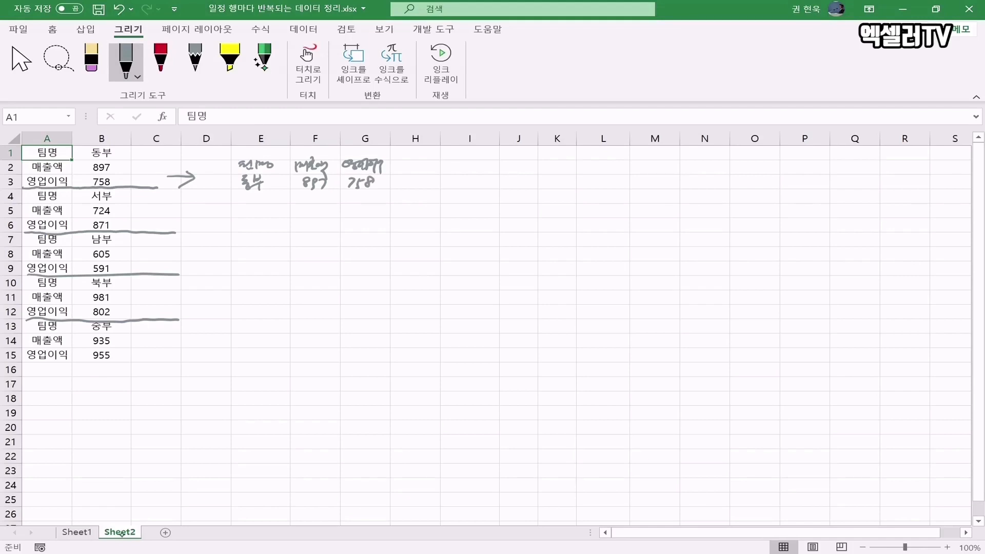
mouse_move(240, 192)
mouse_down()
mouse_move(260, 207)
mouse_move(315, 204)
mouse_up()
drag(320, 196, 347, 203)
drag(355, 195, 369, 201)
Erase all the ink annotations on Sheet2, including the handwritten table, the arrow and the separator lines
mouse_move(241, 161)
mouse_down()
mouse_move(260, 200)
mouse_move(248, 174)
mouse_up()
mouse_move(304, 163)
mouse_down()
mouse_move(306, 199)
mouse_move(296, 173)
mouse_move(317, 199)
mouse_up()
mouse_move(317, 199)
mouse_down()
mouse_move(354, 166)
mouse_move(354, 198)
mouse_up()
mouse_move(354, 198)
mouse_down()
mouse_move(370, 166)
mouse_move(371, 197)
mouse_up()
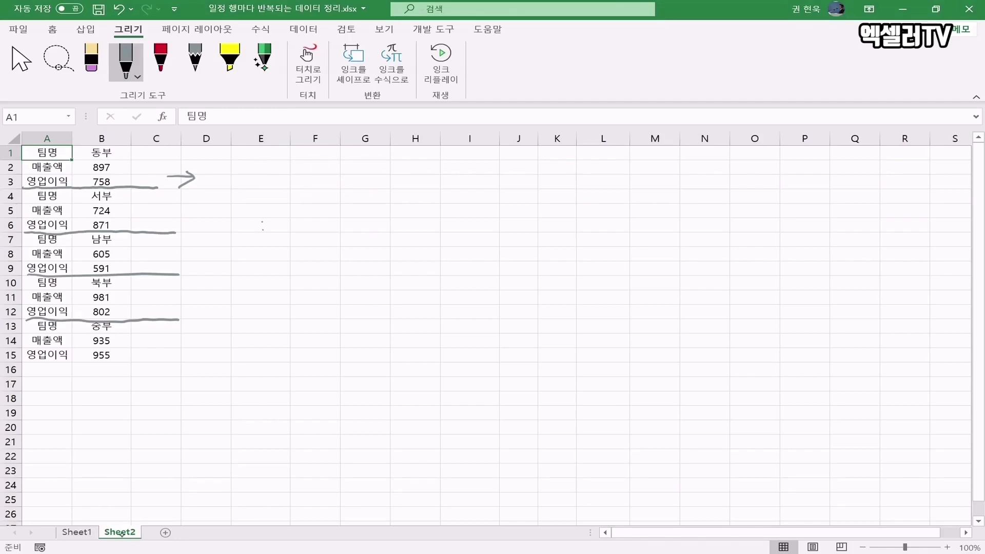
mouse_move(180, 173)
mouse_down()
mouse_move(153, 181)
mouse_move(149, 326)
mouse_up()
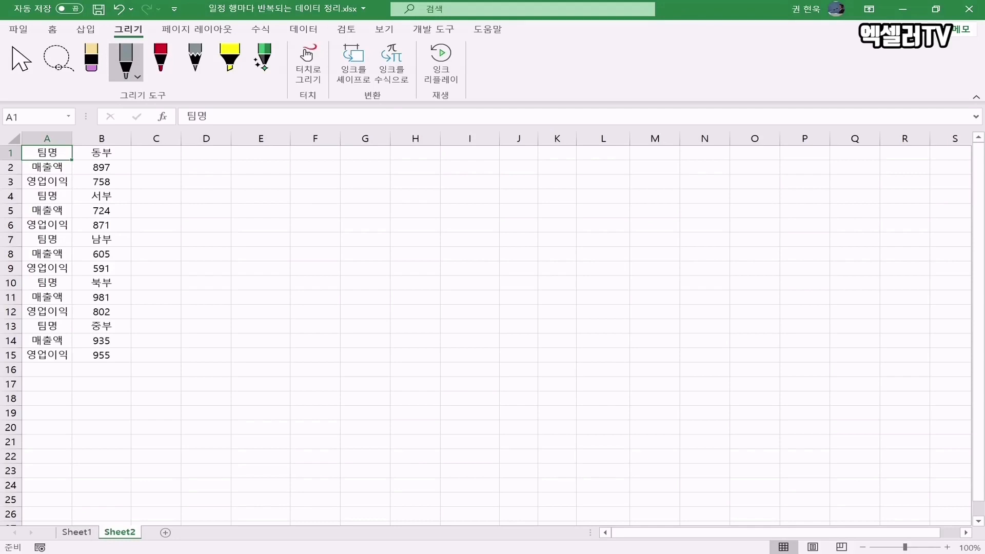
Enter the headings 팀명, 매출액 and 영업이익 in cells E1 to G1
click(267, 156)
text(xla)
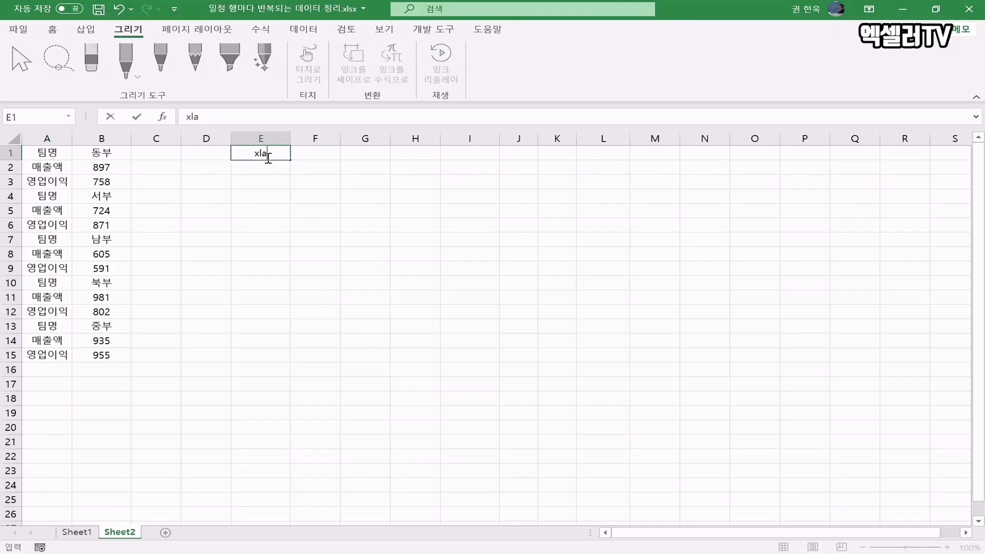
key(BackSpace)
key(BackSpace)
key(BackSpace)
text(팀명)
key(Tab)
text(매출액)
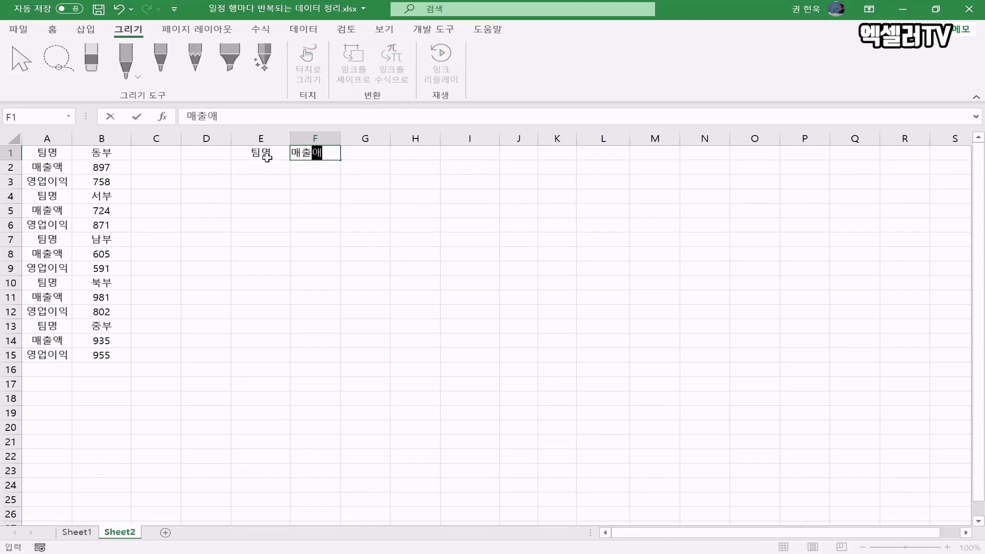
key(Tab)
text(영업이익)
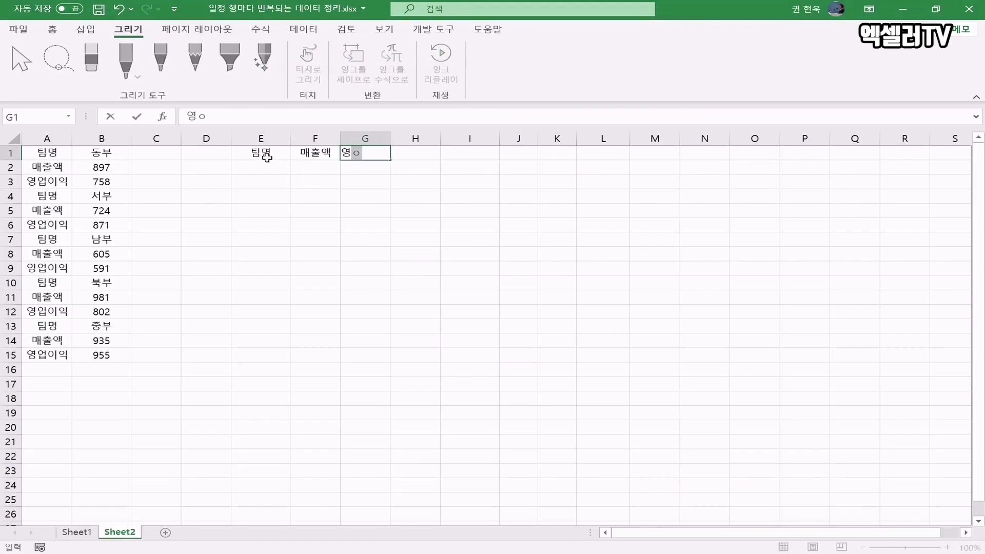
key(Return)
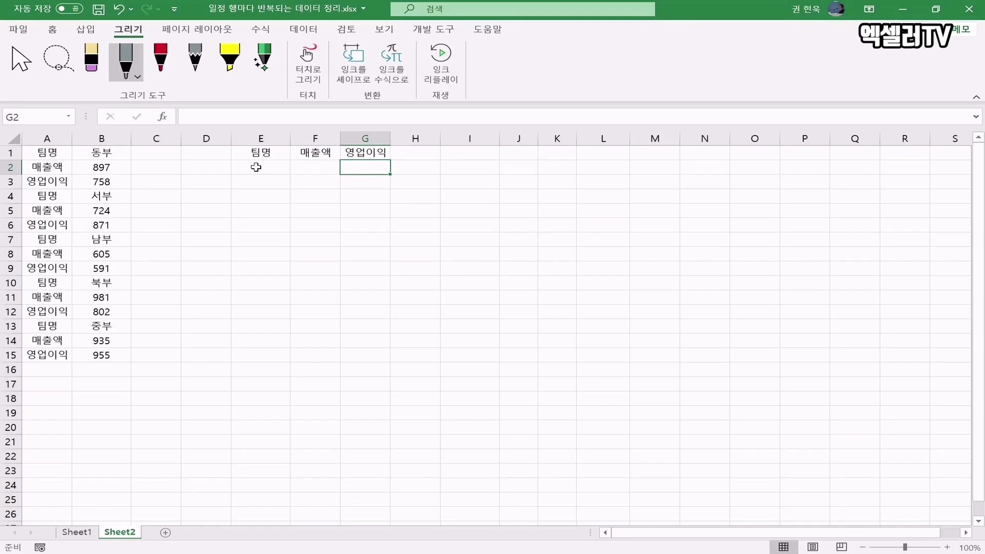
Start an INDEX formula in cell E2 with B1:B15 as its array argument
click(256, 168)
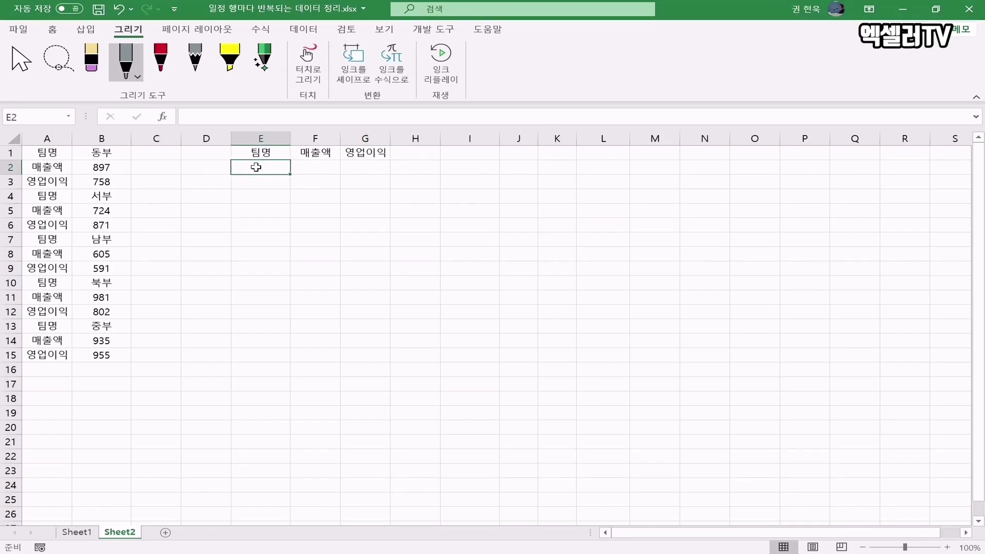
text(=)
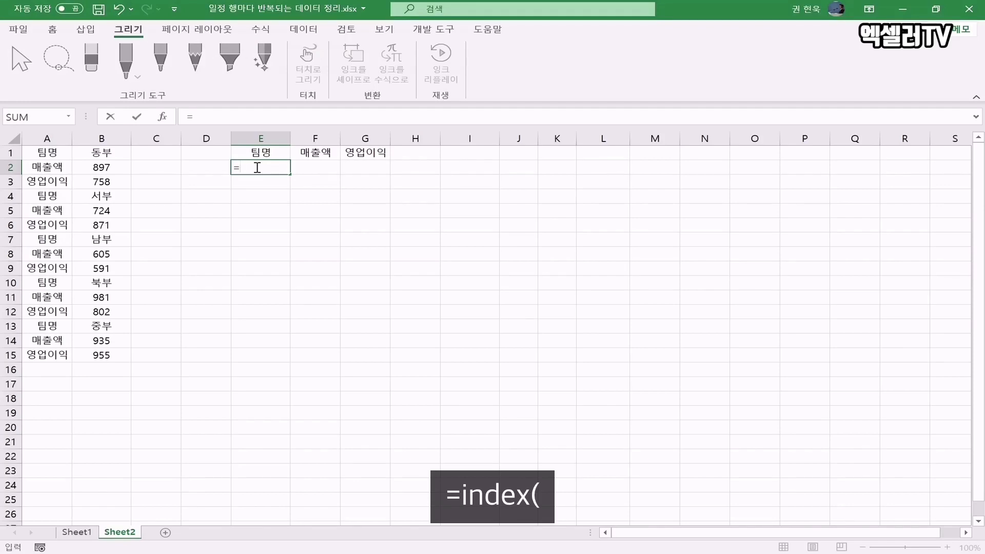
text(index()
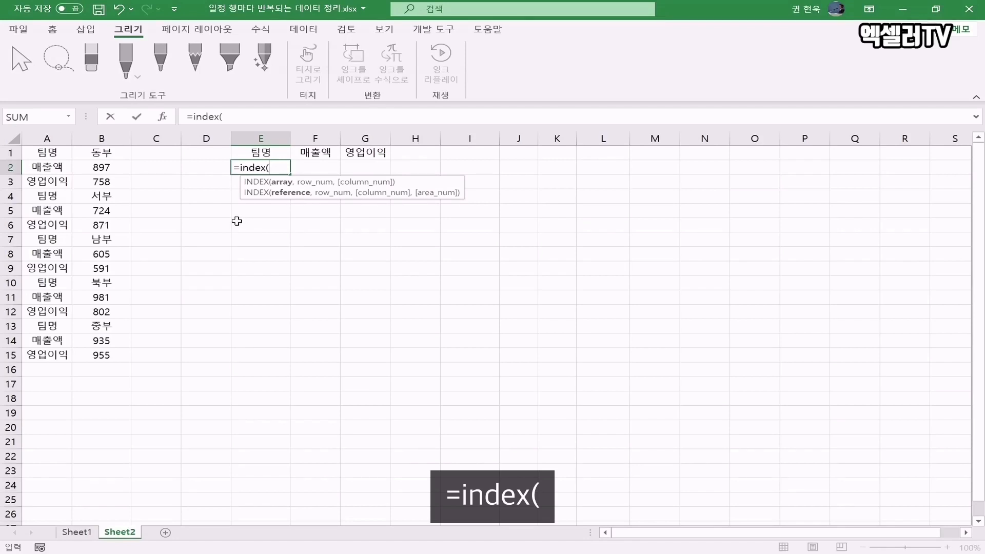
click(106, 153)
drag(106, 153, 113, 354)
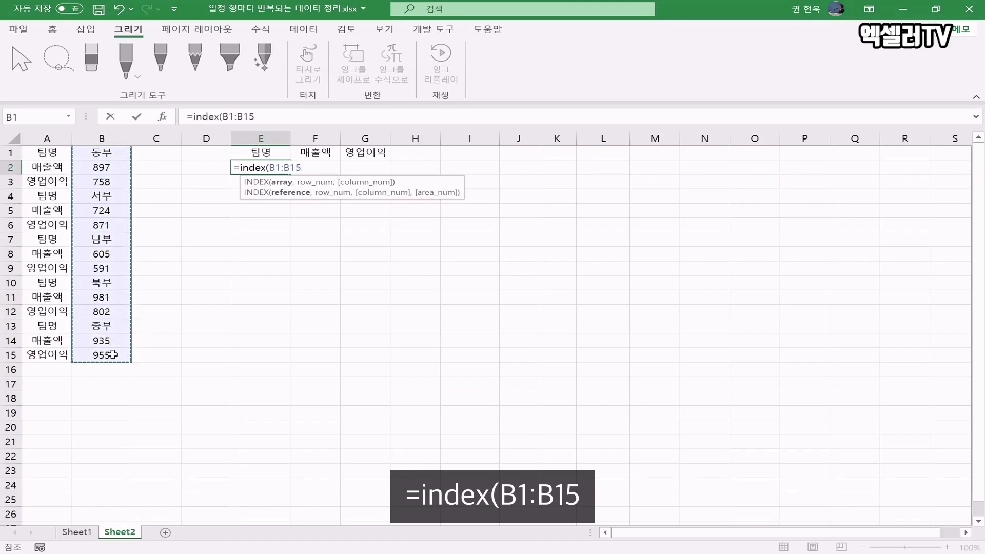
text(,)
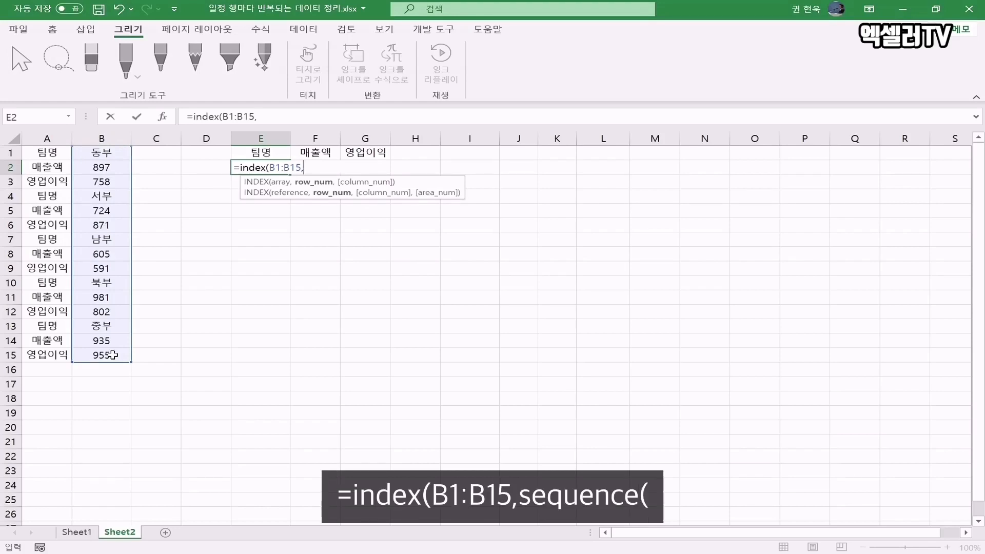
Nest SEQUENCE as the row argument of the INDEX formula, starting its rows argument with ROWS(B1:B15)
text(seque)
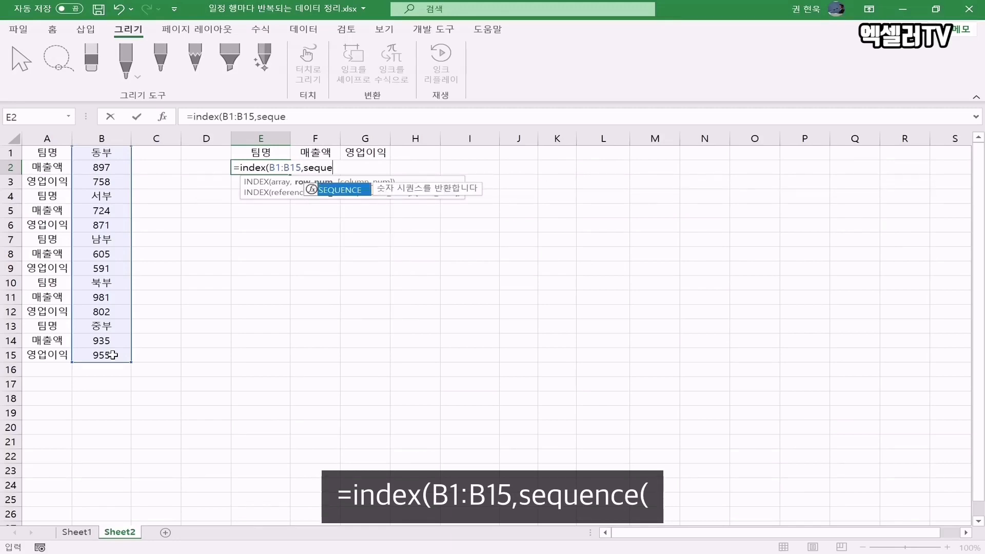
text(nce()
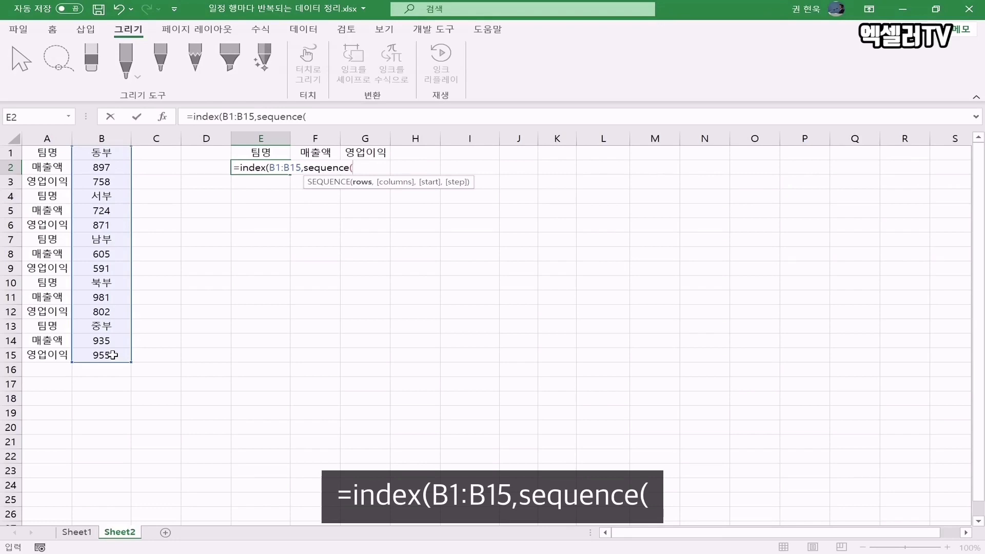
text(rows)
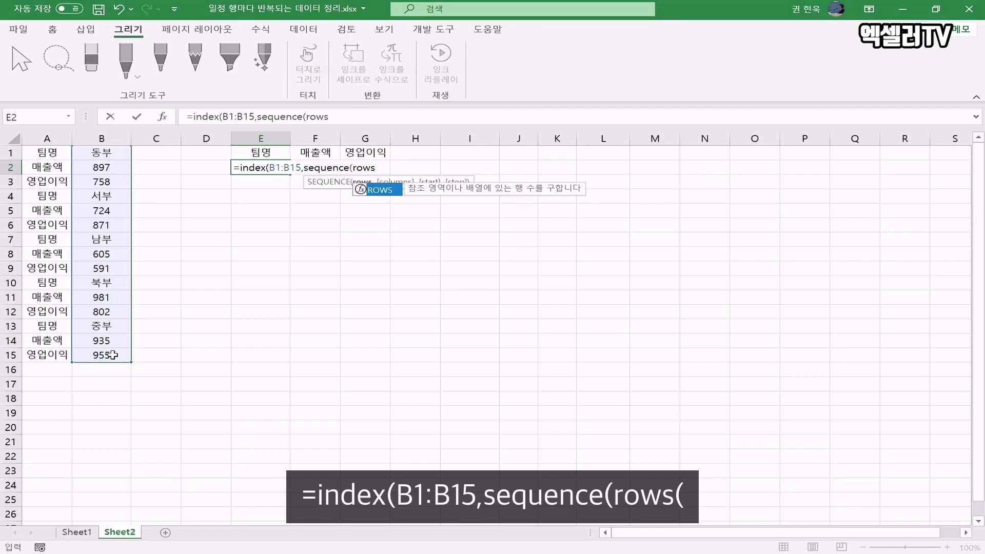
text(()
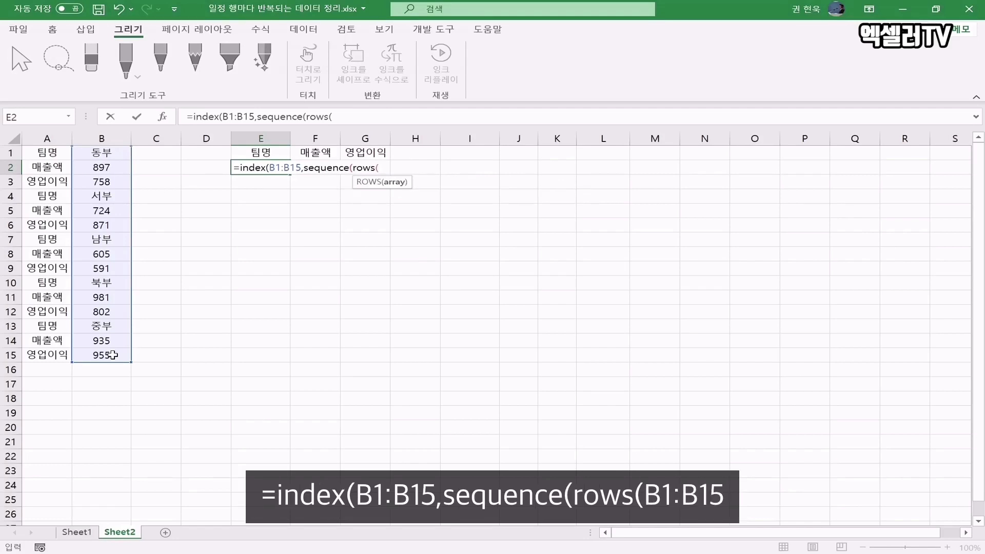
click(96, 155)
drag(96, 154, 82, 351)
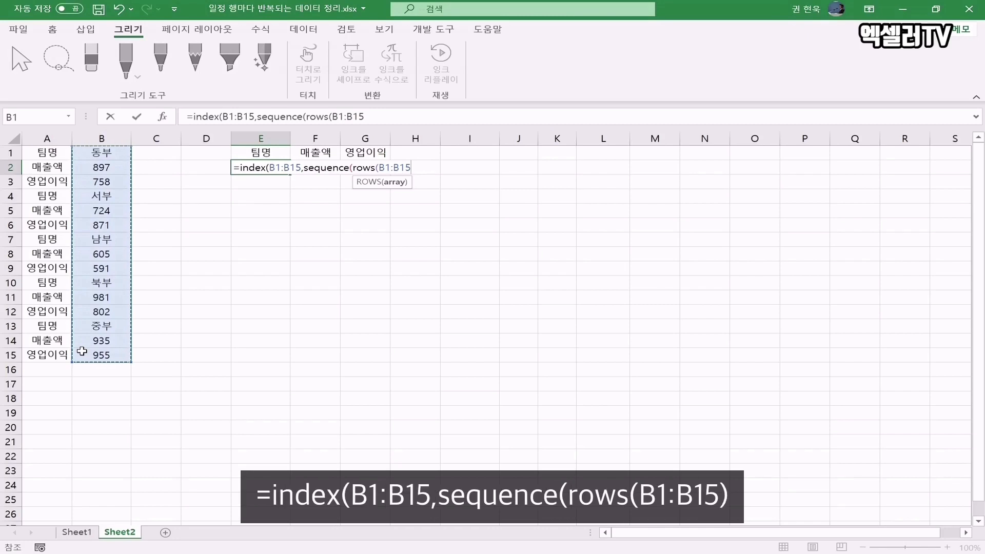
text())
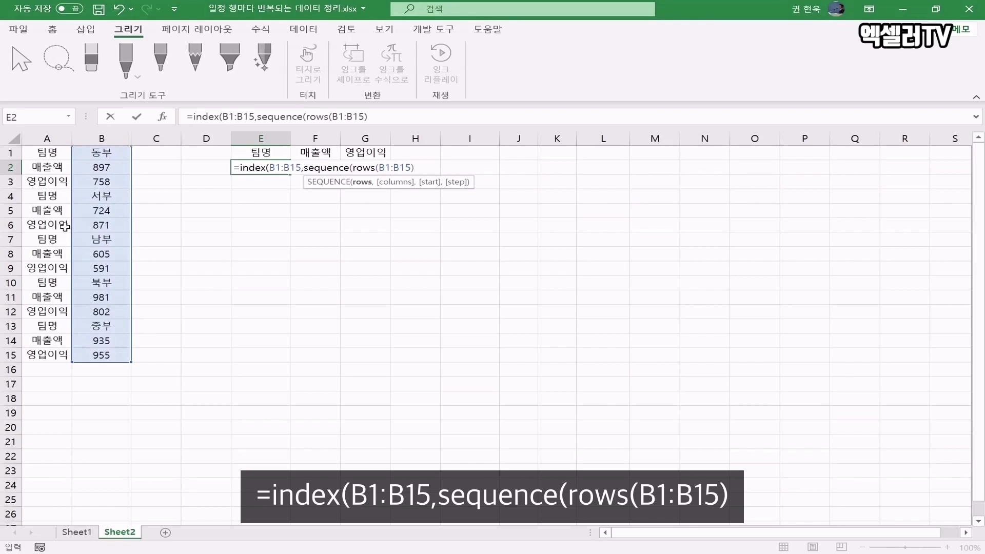
Divide the ROWS result by 3, set SEQUENCE's columns argument to 3, and complete the formula in E2
text(/3)
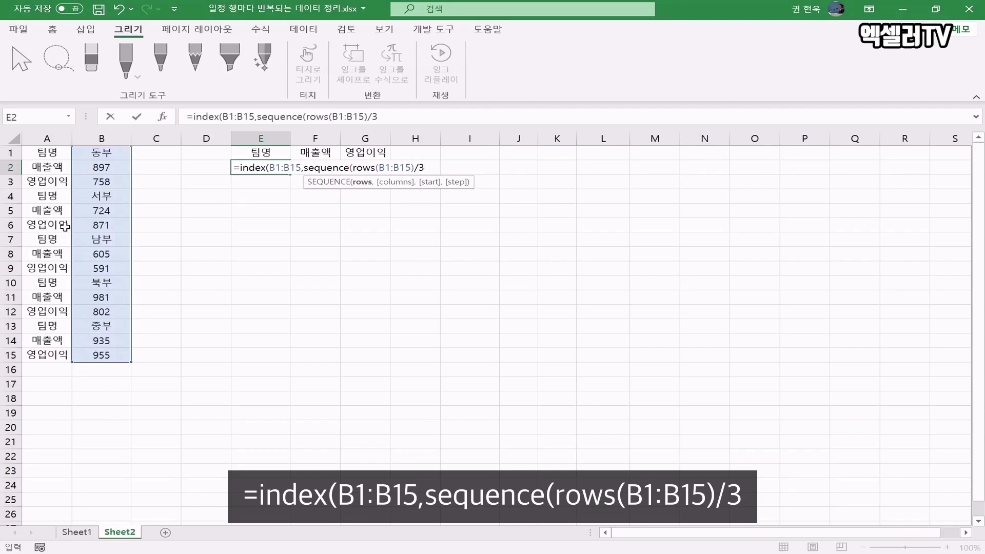
text(,)
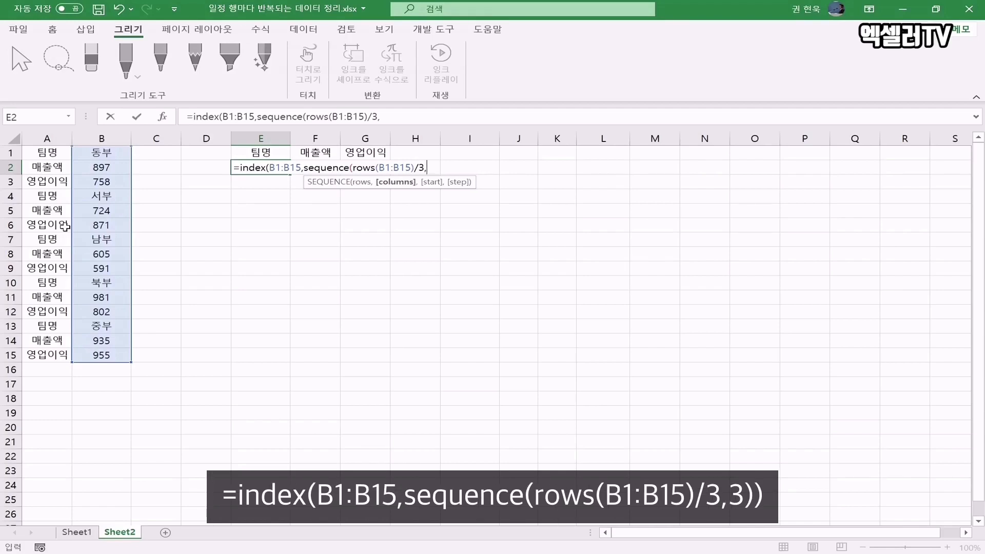
text(3)))
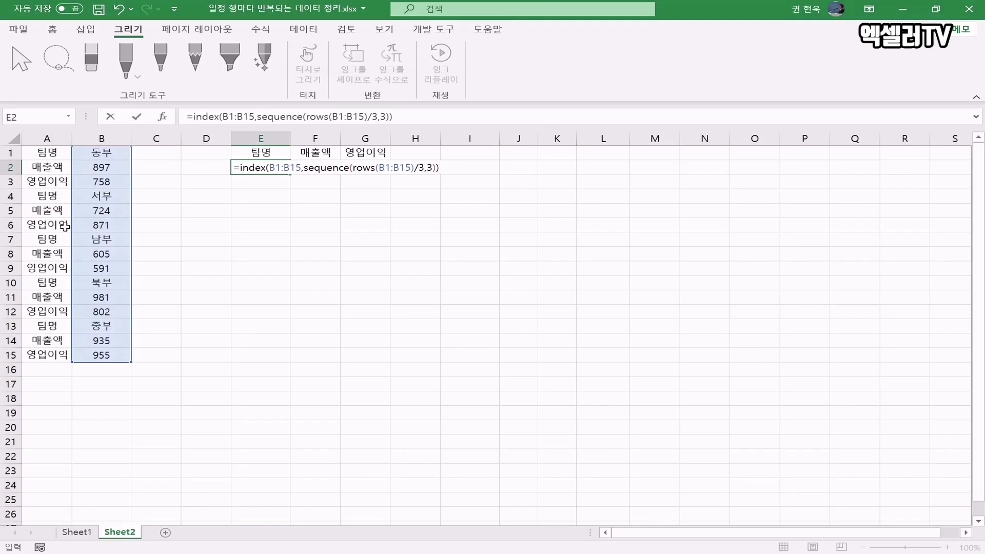
key(Return)
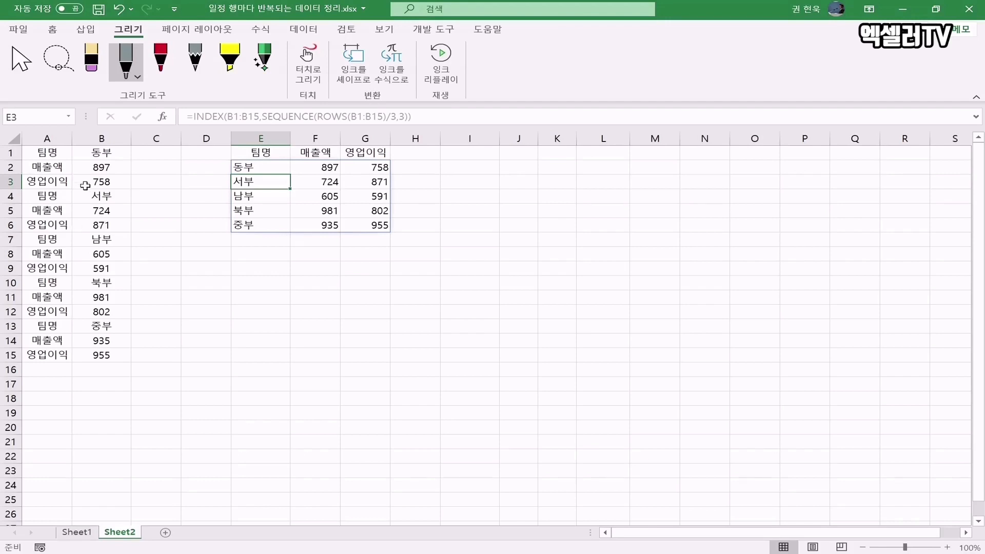
Try to delete only the spilled value in cell E4
click(263, 167)
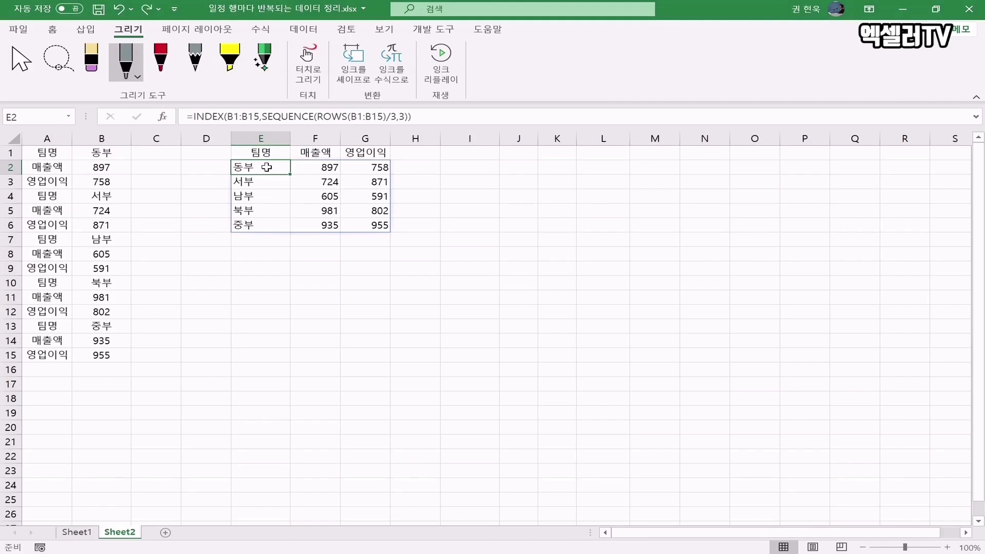
key(Down)
key(Down)
key(Delete)
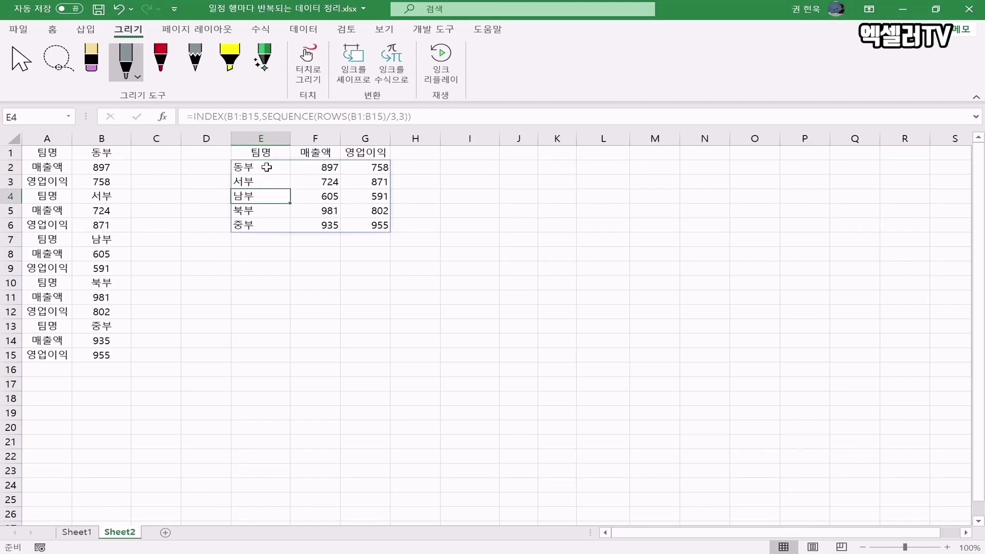
Delete the INDEX formula in cell E2 and undo the deletion
key(Up)
key(Up)
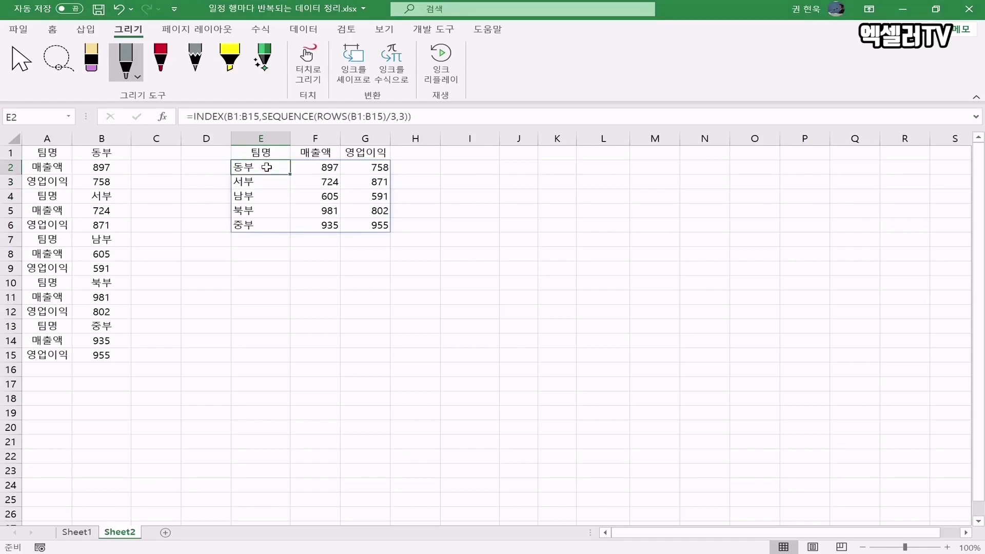
key(Delete)
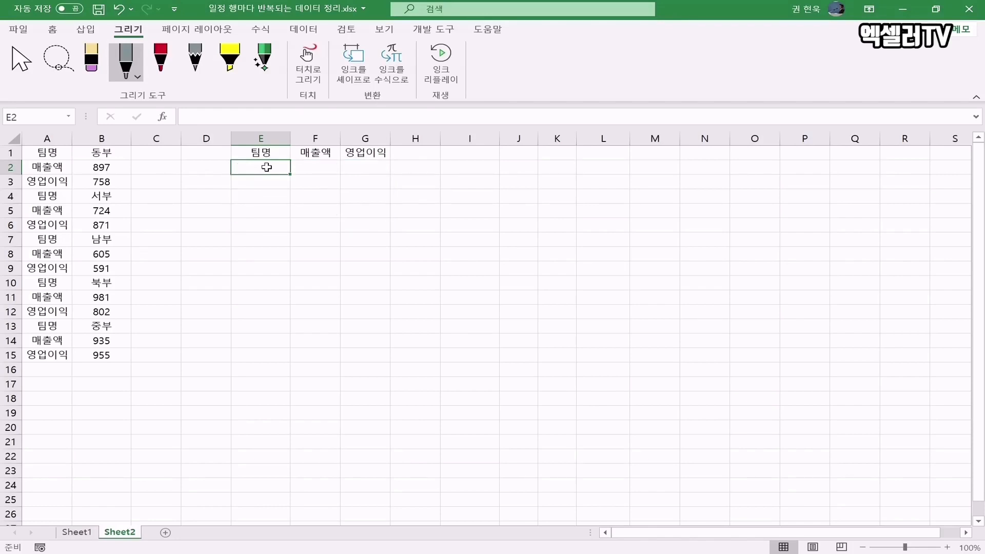
key(ctrl+z)
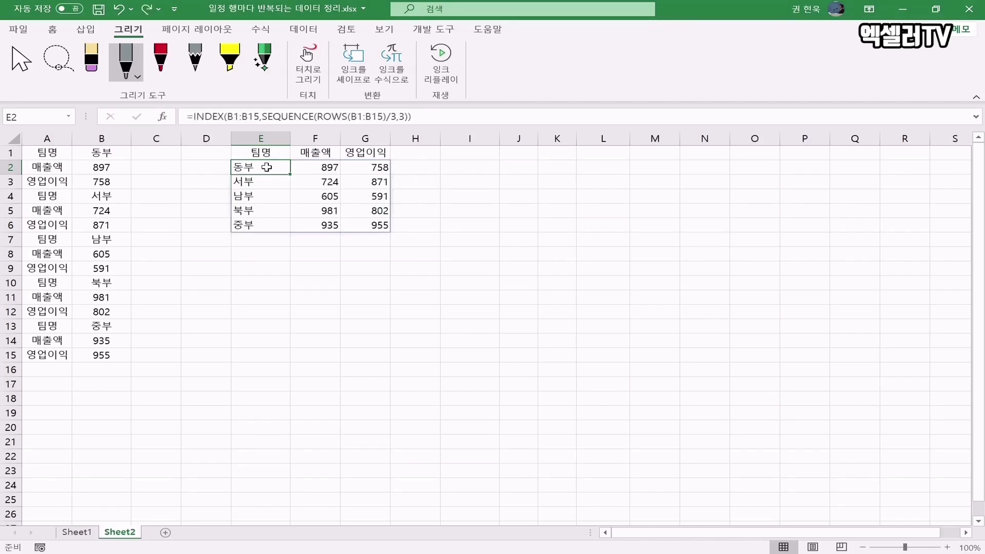